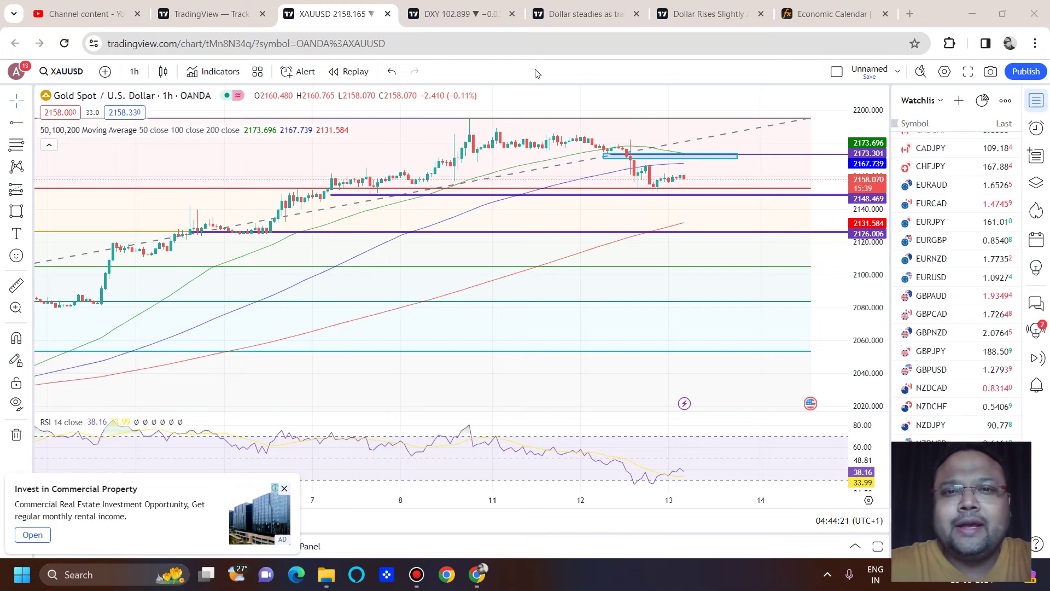
Step: Examine the gold hourly price action around the moving averages, the blue supply zone and the purple support lines
{"action": "scroll", "coordinate": [554, 153], "scroll_direction": "up", "scroll_amount": 3}
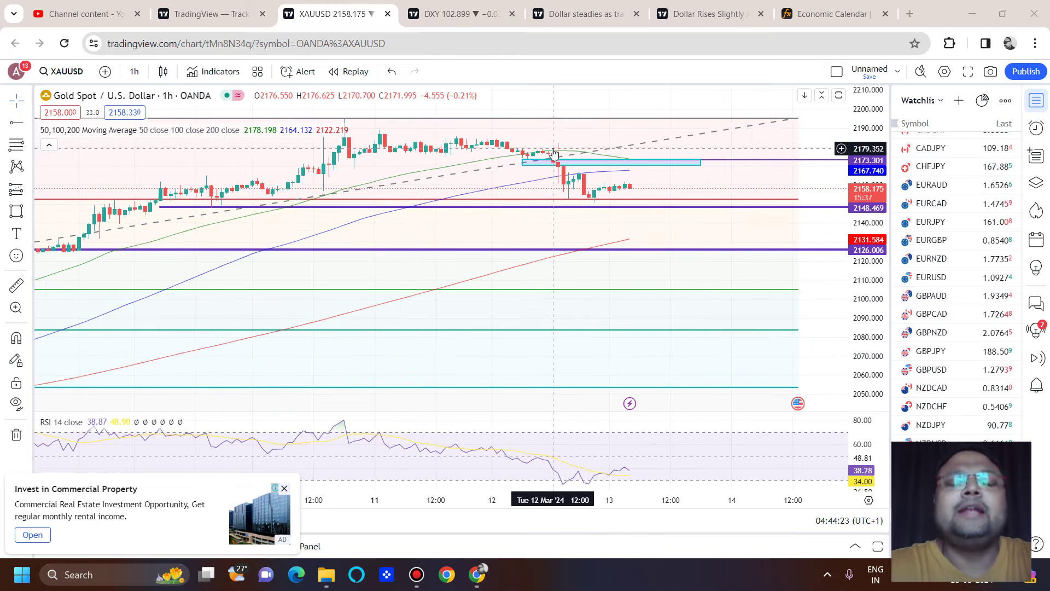
{"action": "scroll", "coordinate": [575, 164], "scroll_direction": "down", "scroll_amount": 1}
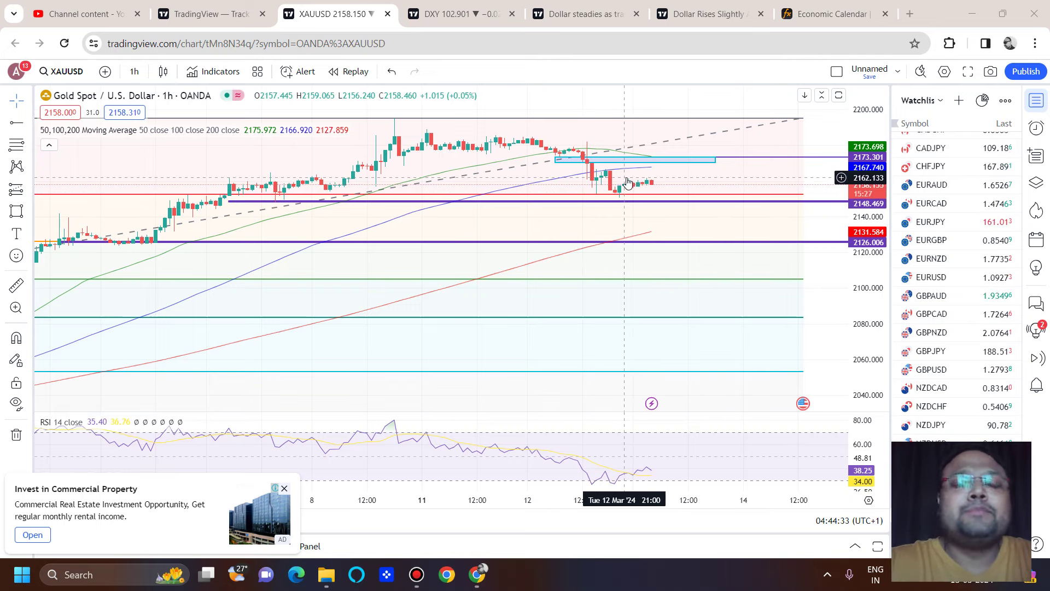
{"action": "scroll", "coordinate": [585, 180], "scroll_direction": "down", "scroll_amount": 3}
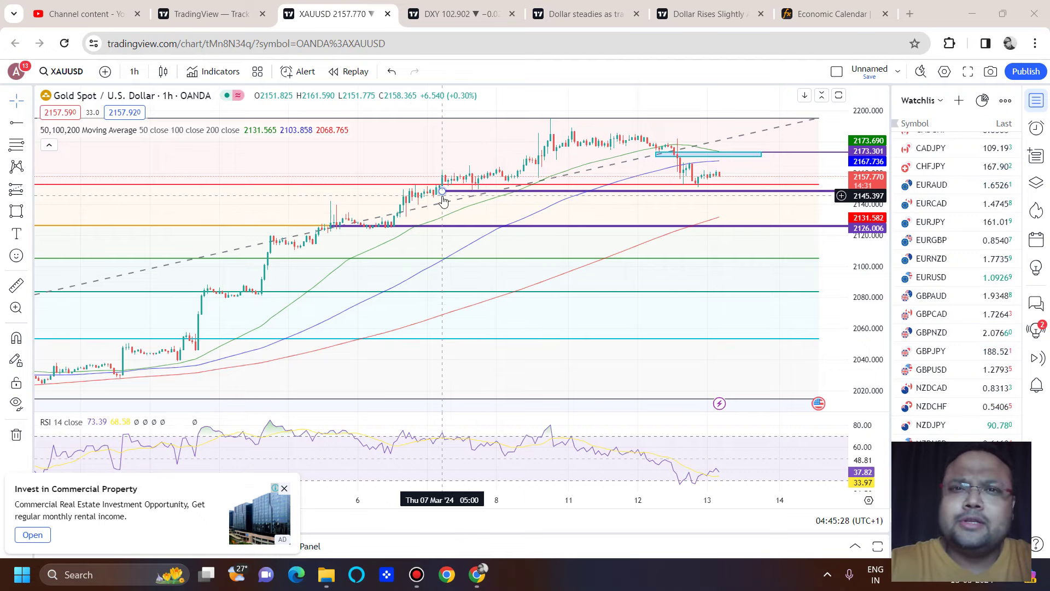
{"action": "scroll", "coordinate": [234, 281], "scroll_direction": "up", "scroll_amount": 2}
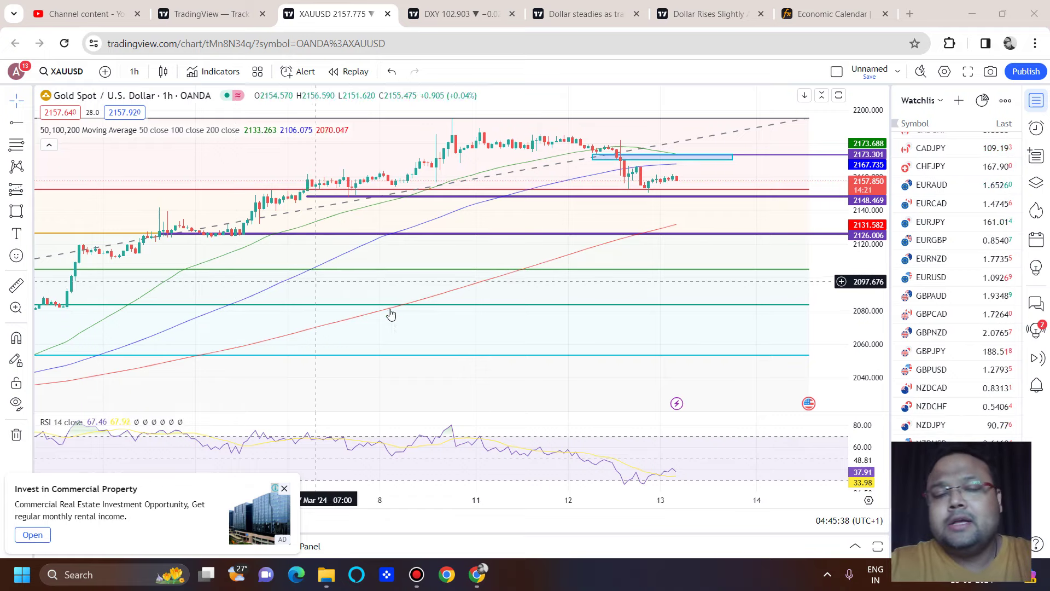
{"action": "scroll", "coordinate": [378, 309], "scroll_direction": "down", "scroll_amount": 2}
{"action": "scroll", "coordinate": [379, 309], "scroll_direction": "up", "scroll_amount": 2}
{"action": "scroll", "coordinate": [378, 310], "scroll_direction": "down", "scroll_amount": 2}
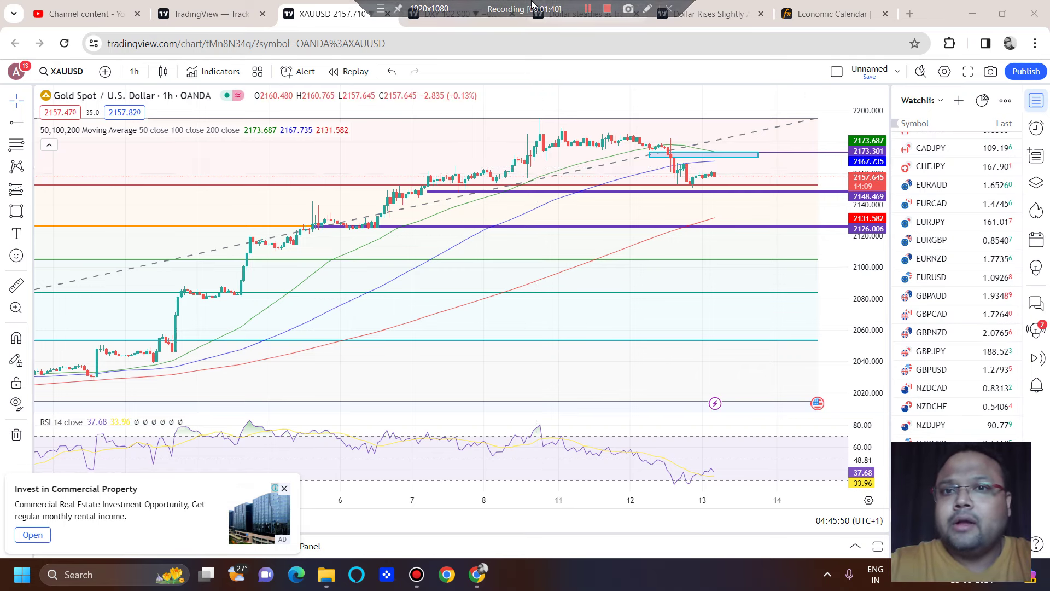
Step: Handwrite the level 2150 with the recorder's pencil annotation below the latest gold candles and circle it
{"action": "left_click", "coordinate": [647, 9]}
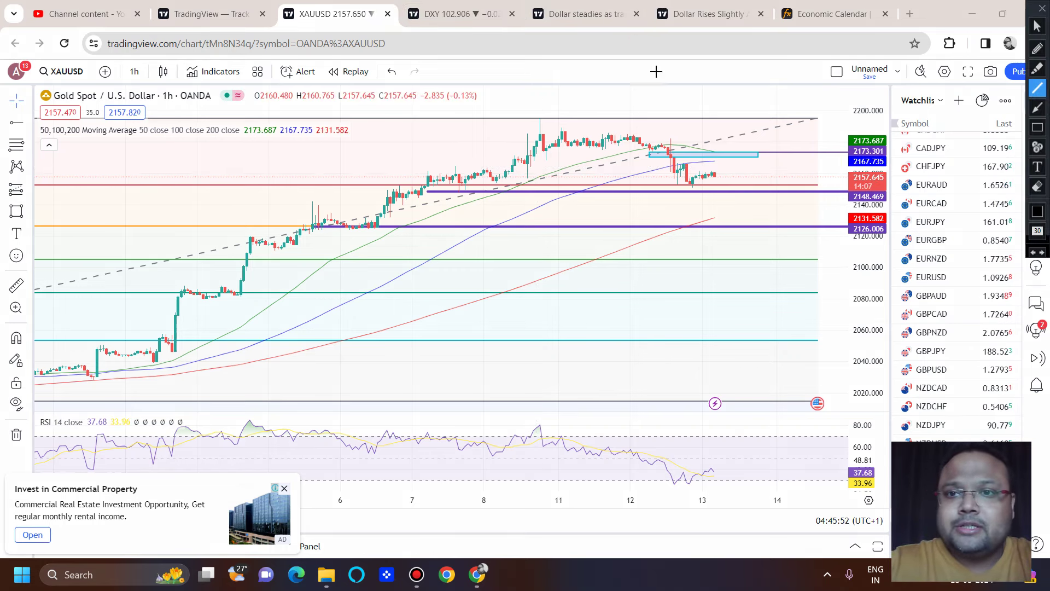
{"action": "left_click", "coordinate": [1038, 48]}
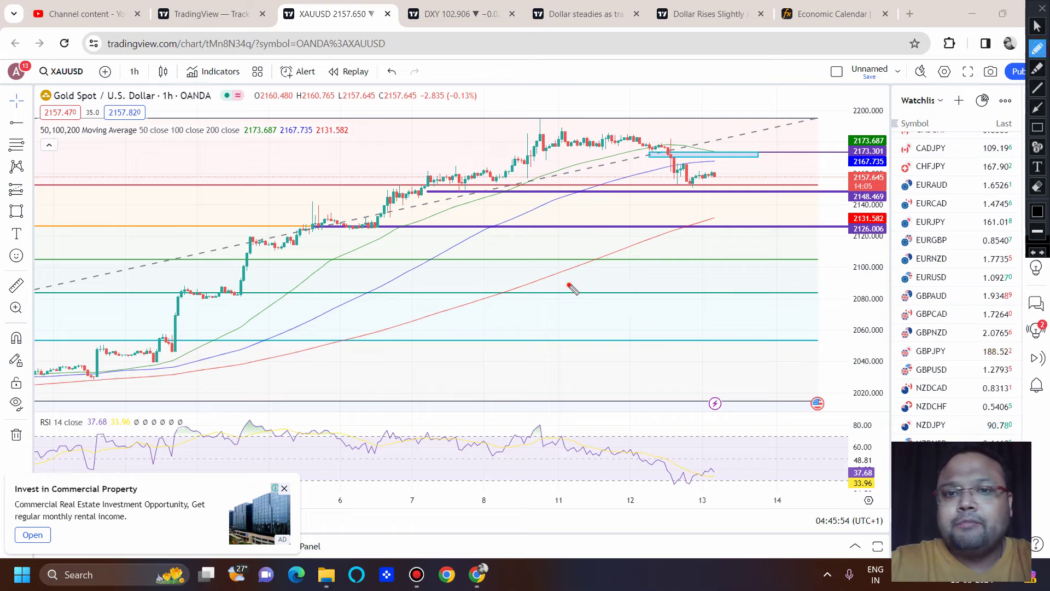
{"action": "left_click_drag", "start_coordinate": [569, 285], "coordinate": [601, 320]}
{"action": "left_click_drag", "start_coordinate": [626, 265], "coordinate": [626, 320]}
{"action": "left_click_drag", "start_coordinate": [670, 265], "coordinate": [661, 318]}
{"action": "left_click_drag", "start_coordinate": [692, 281], "coordinate": [691, 282]}
{"action": "left_click_drag", "start_coordinate": [530, 263], "coordinate": [676, 225]}
{"action": "left_click_drag", "start_coordinate": [516, 346], "coordinate": [547, 165]}
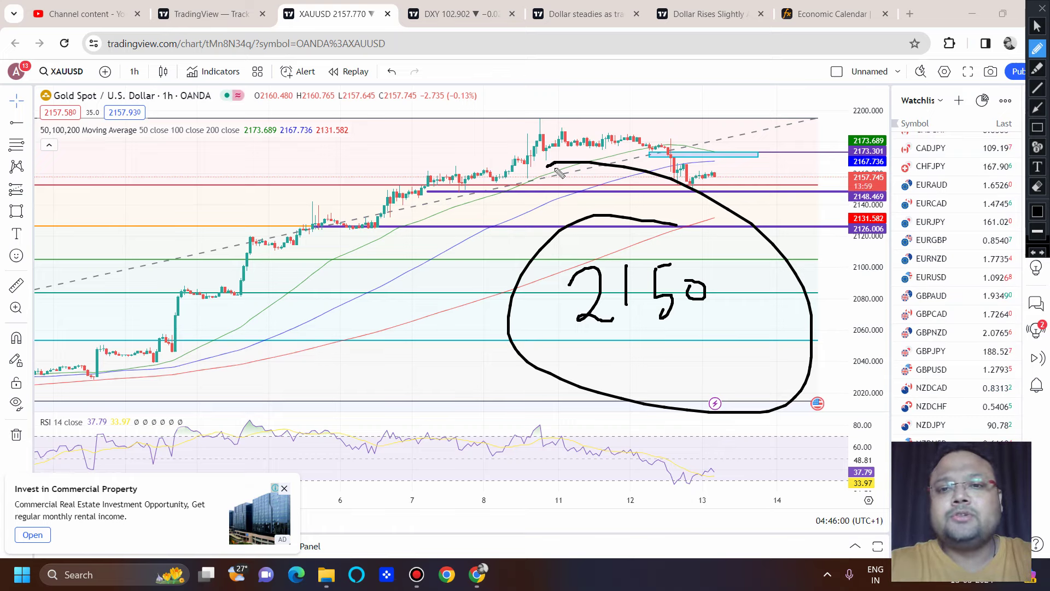
Step: Handwrite 2145 beneath 2150 inside the circle and add pencil marks over the early-March part of the gold chart
{"action": "left_click_drag", "start_coordinate": [620, 351], "coordinate": [670, 374]}
{"action": "left_click_drag", "start_coordinate": [678, 343], "coordinate": [682, 368]}
{"action": "mouse_move", "coordinate": [709, 334]}
{"action": "left_mouse_down"}
{"action": "mouse_move", "coordinate": [719, 362]}
{"action": "mouse_move", "coordinate": [744, 369]}
{"action": "left_mouse_up"}
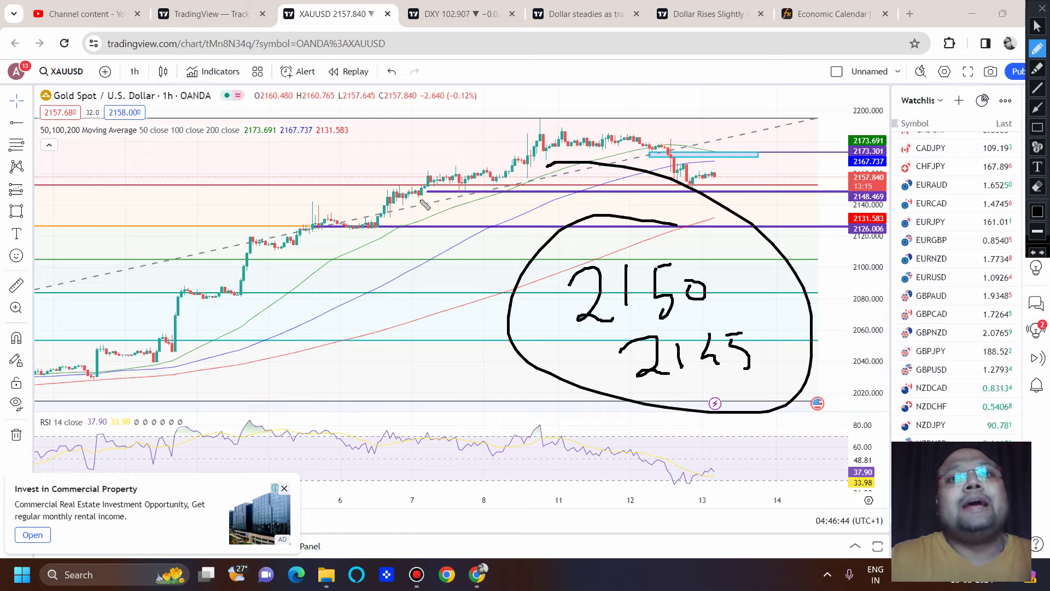
{"action": "mouse_move", "coordinate": [104, 239]}
{"action": "left_mouse_down"}
{"action": "mouse_move", "coordinate": [174, 219]}
{"action": "mouse_move", "coordinate": [137, 296]}
{"action": "left_mouse_up"}
{"action": "mouse_move", "coordinate": [156, 256]}
{"action": "left_mouse_down"}
{"action": "mouse_move", "coordinate": [172, 250]}
{"action": "mouse_move", "coordinate": [205, 314]}
{"action": "mouse_move", "coordinate": [229, 307]}
{"action": "mouse_move", "coordinate": [274, 257]}
{"action": "mouse_move", "coordinate": [306, 262]}
{"action": "left_mouse_up"}
Step: Read the Reuters article "Dollar steadies as traders weigh hotter-than-expected inflation" down to the rate-cut expectations
{"action": "key", "text": "ctrl+Tab"}
{"action": "key", "text": "ctrl+Tab"}
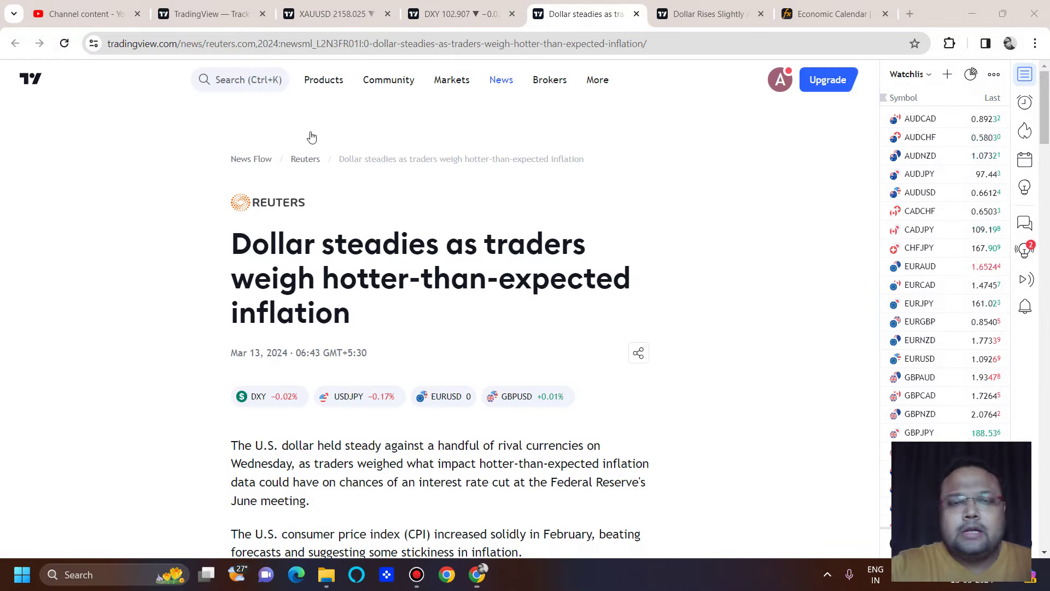
{"action": "scroll", "coordinate": [65, 301], "scroll_direction": "down", "scroll_amount": 1}
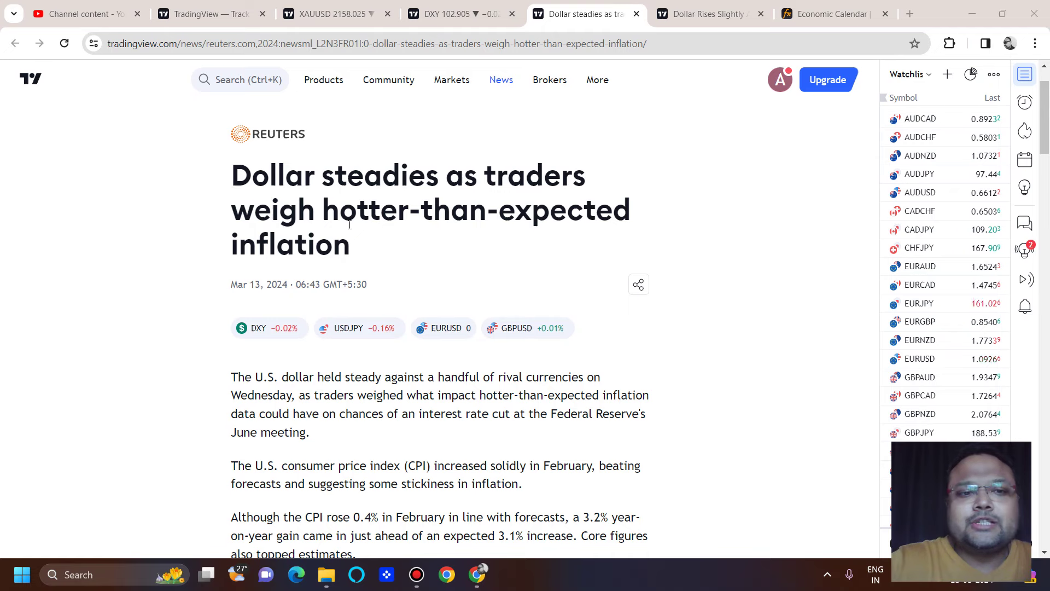
{"action": "scroll", "coordinate": [349, 224], "scroll_direction": "down", "scroll_amount": 1}
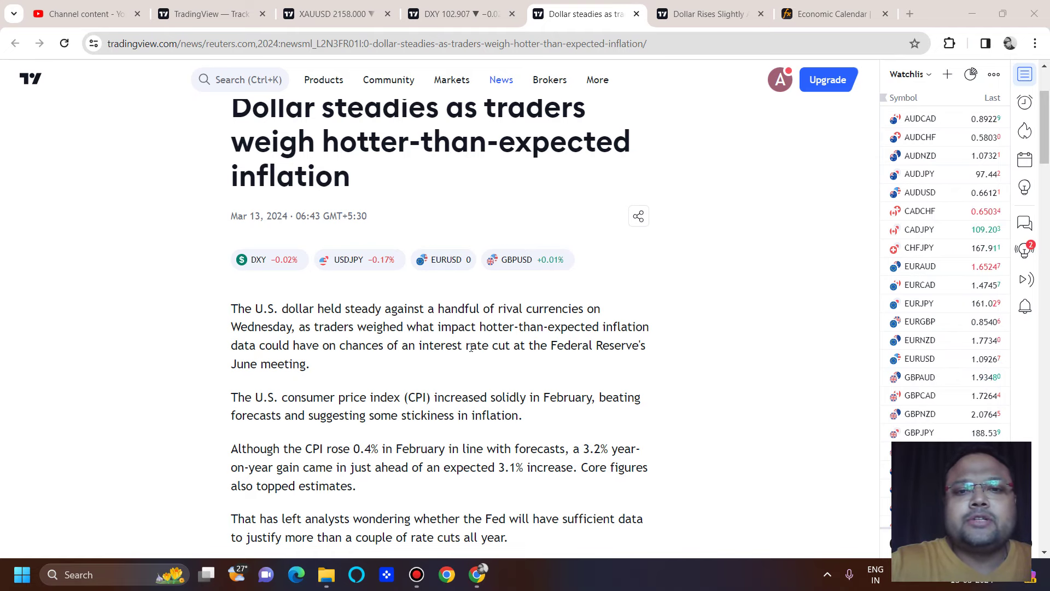
{"action": "scroll", "coordinate": [353, 367], "scroll_direction": "down", "scroll_amount": 1}
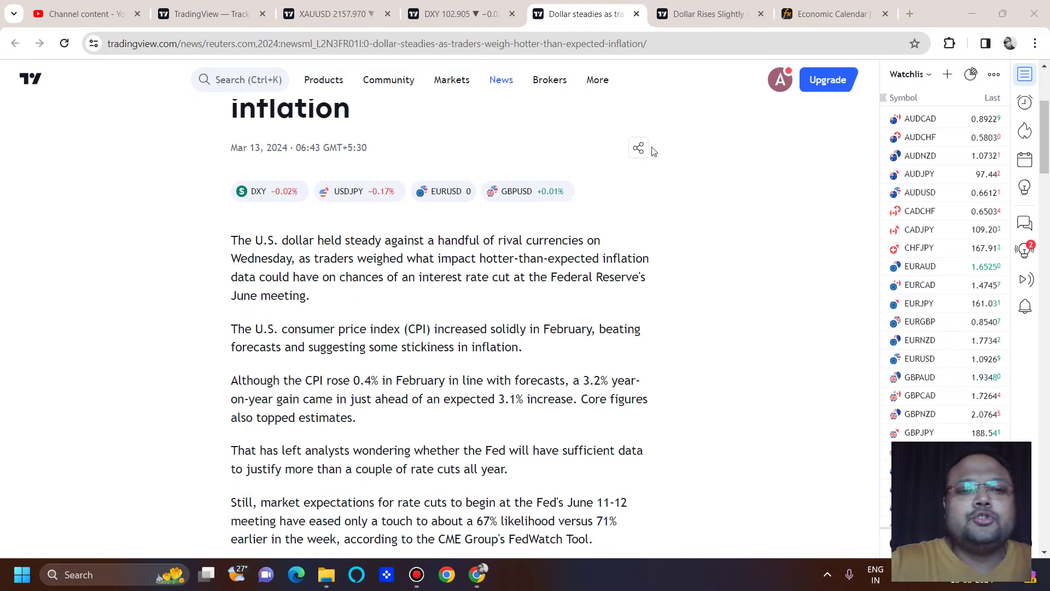
Step: Read the Barchart article "Dollar Rises Slightly After Hawkish U.S. CPI Report" through its CPI paragraphs
{"action": "left_click", "coordinate": [685, 3]}
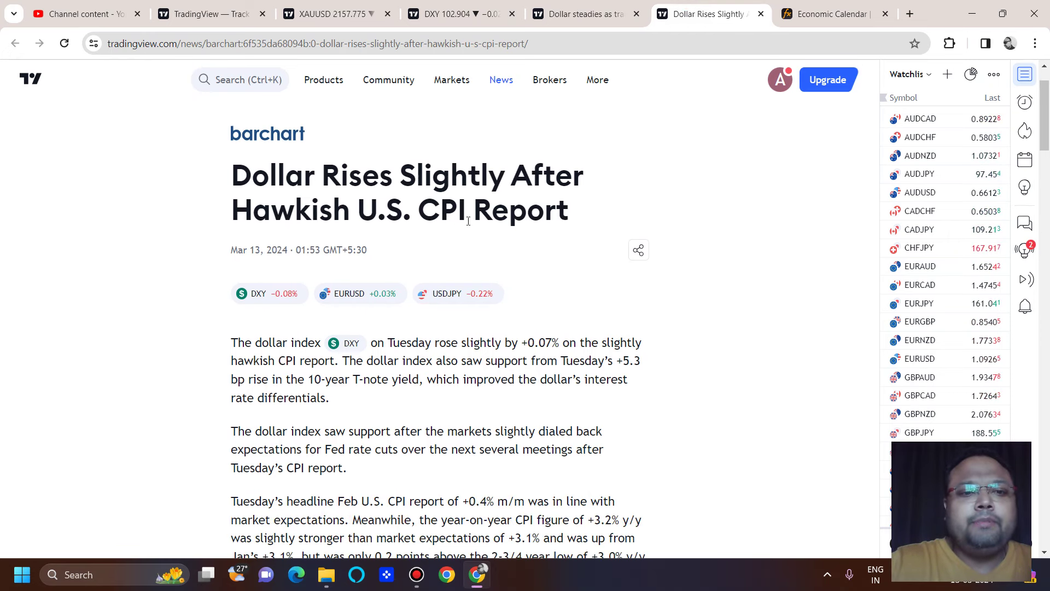
{"action": "scroll", "coordinate": [468, 220], "scroll_direction": "down", "scroll_amount": 2}
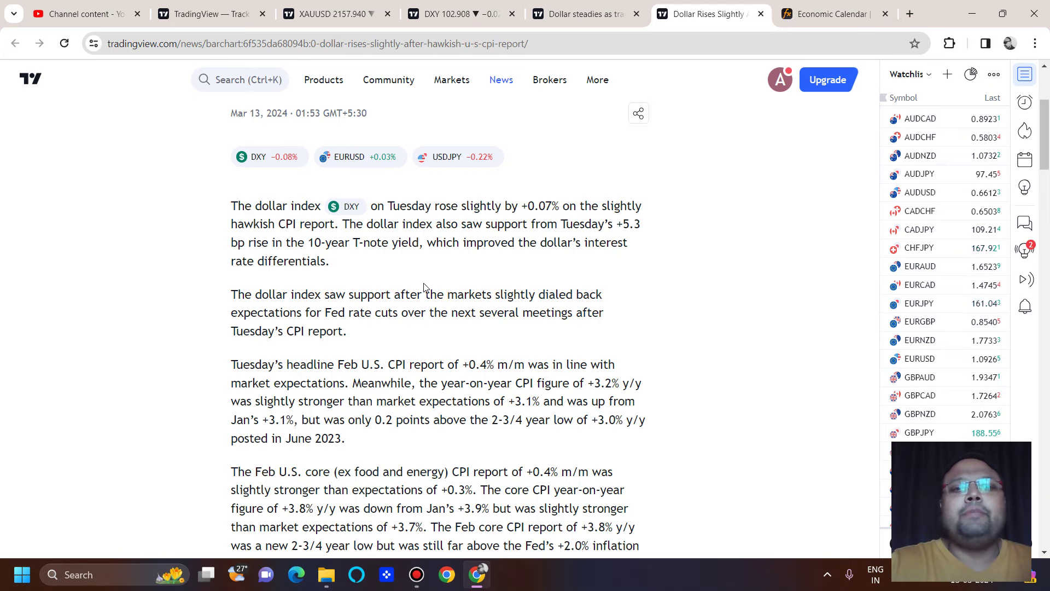
{"action": "scroll", "coordinate": [424, 287], "scroll_direction": "down", "scroll_amount": 1}
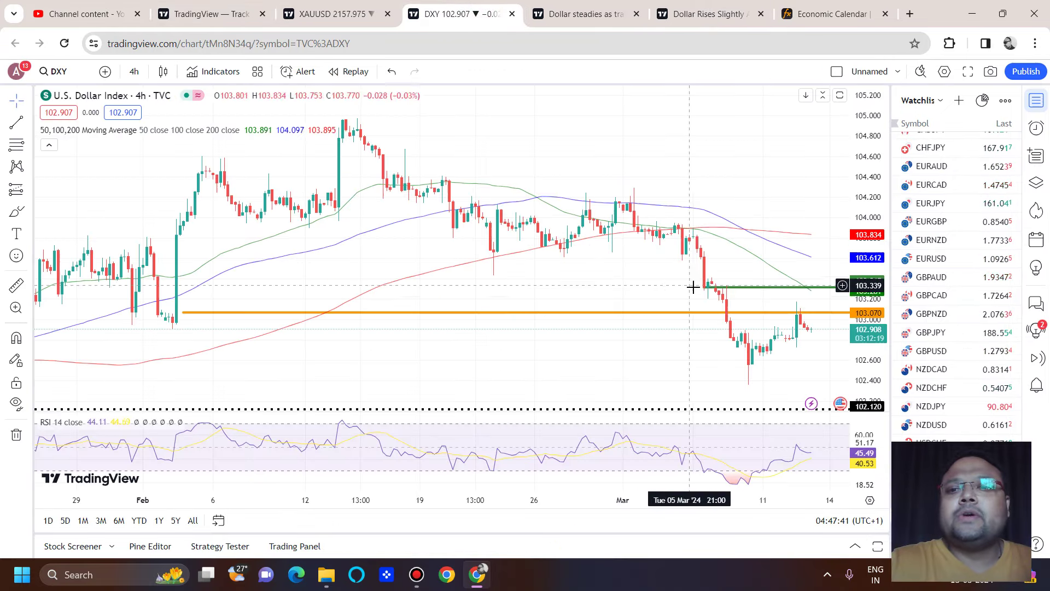
Step: Handwrite the range 103-103.20 in pencil above the candles on the 4-hour U.S. Dollar Index chart
{"action": "scroll", "coordinate": [694, 292], "scroll_direction": "up", "scroll_amount": 2}
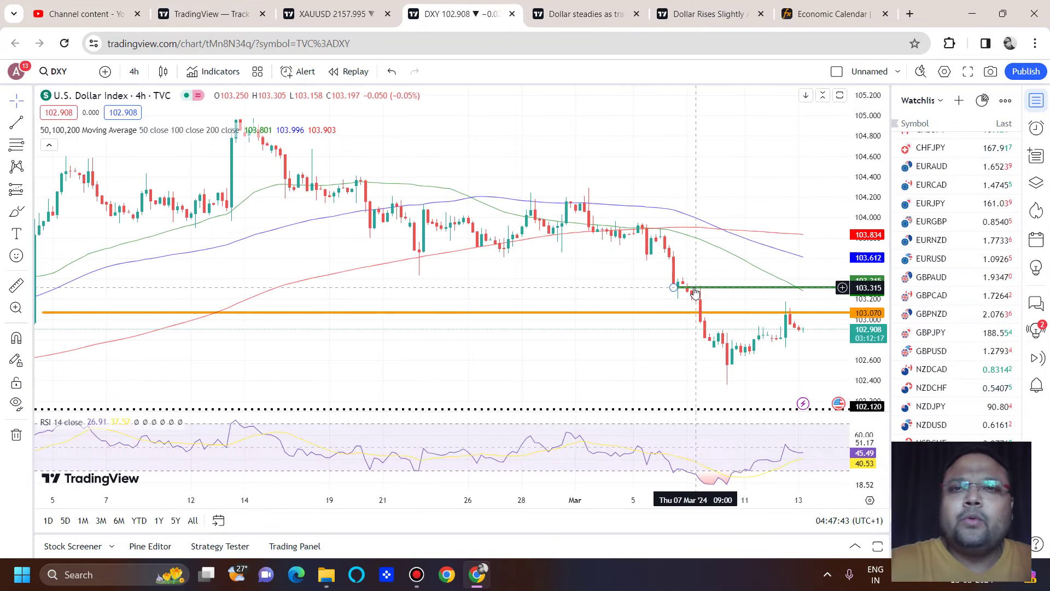
{"action": "key", "text": "ctrl+shift+d"}
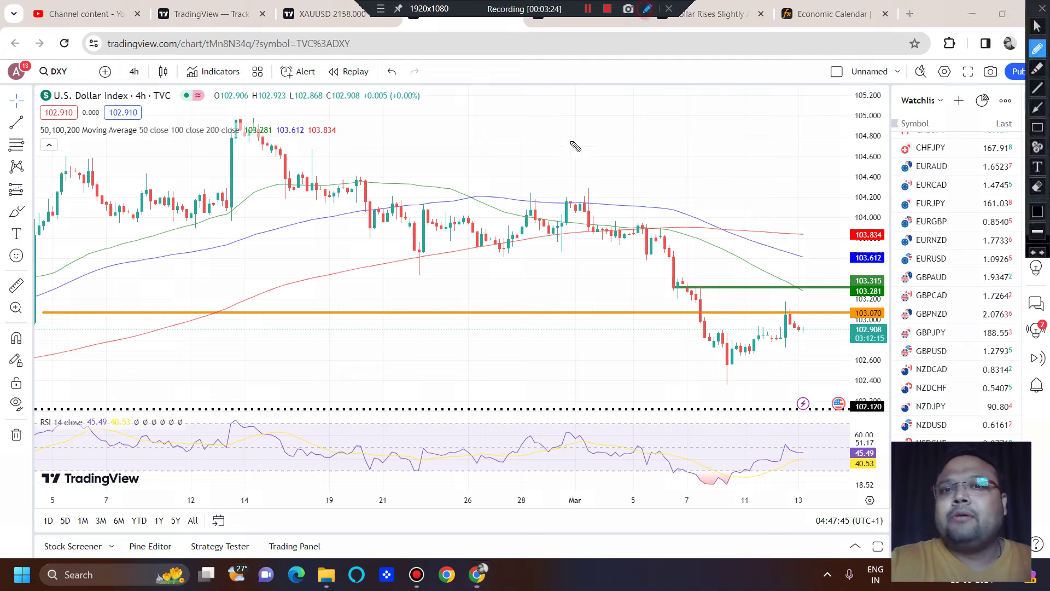
{"action": "mouse_move", "coordinate": [565, 108]}
{"action": "left_mouse_down"}
{"action": "mouse_move", "coordinate": [565, 172]}
{"action": "mouse_move", "coordinate": [590, 114]}
{"action": "mouse_move", "coordinate": [635, 151]}
{"action": "left_mouse_up"}
{"action": "mouse_move", "coordinate": [655, 130]}
{"action": "left_mouse_down"}
{"action": "mouse_move", "coordinate": [670, 124]}
{"action": "mouse_move", "coordinate": [700, 151]}
{"action": "left_mouse_up"}
{"action": "mouse_move", "coordinate": [723, 127]}
{"action": "left_mouse_down"}
{"action": "mouse_move", "coordinate": [715, 132]}
{"action": "mouse_move", "coordinate": [723, 125]}
{"action": "left_mouse_up"}
{"action": "mouse_move", "coordinate": [753, 98]}
{"action": "left_mouse_down"}
{"action": "mouse_move", "coordinate": [788, 123]}
{"action": "mouse_move", "coordinate": [763, 134]}
{"action": "left_mouse_up"}
{"action": "left_click", "coordinate": [798, 126]}
{"action": "left_click_drag", "start_coordinate": [824, 95], "coordinate": [854, 123]}
{"action": "left_click_drag", "start_coordinate": [852, 106], "coordinate": [870, 98]}
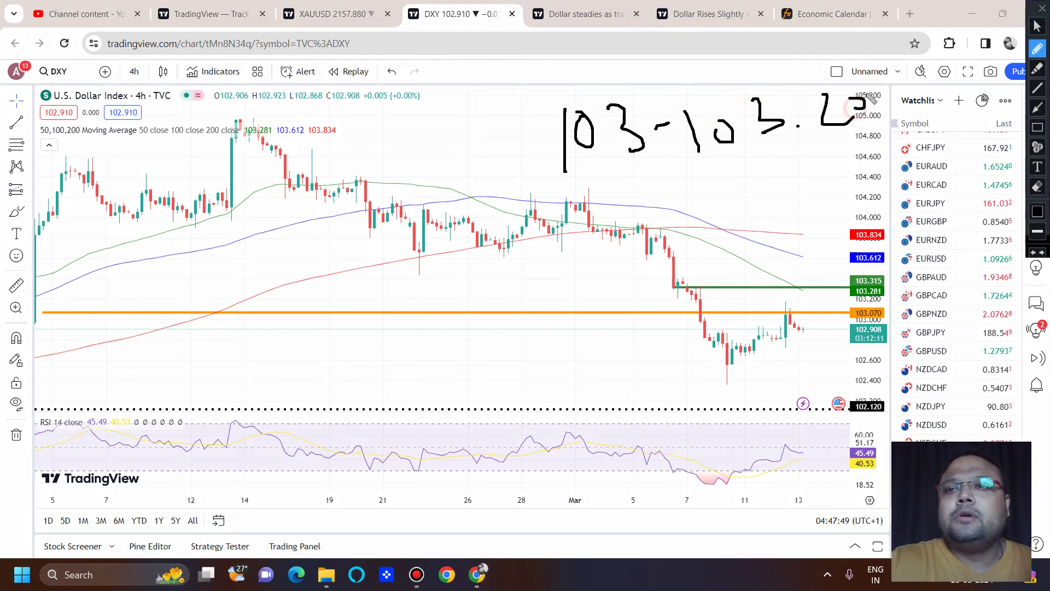
Step: Circle the handwritten range and the most recent dollar index candles, and sketch a rising zigzag path from the current price
{"action": "mouse_move", "coordinate": [739, 2]}
{"action": "left_mouse_down"}
{"action": "mouse_move", "coordinate": [1026, 126]}
{"action": "mouse_move", "coordinate": [787, 4]}
{"action": "left_mouse_up"}
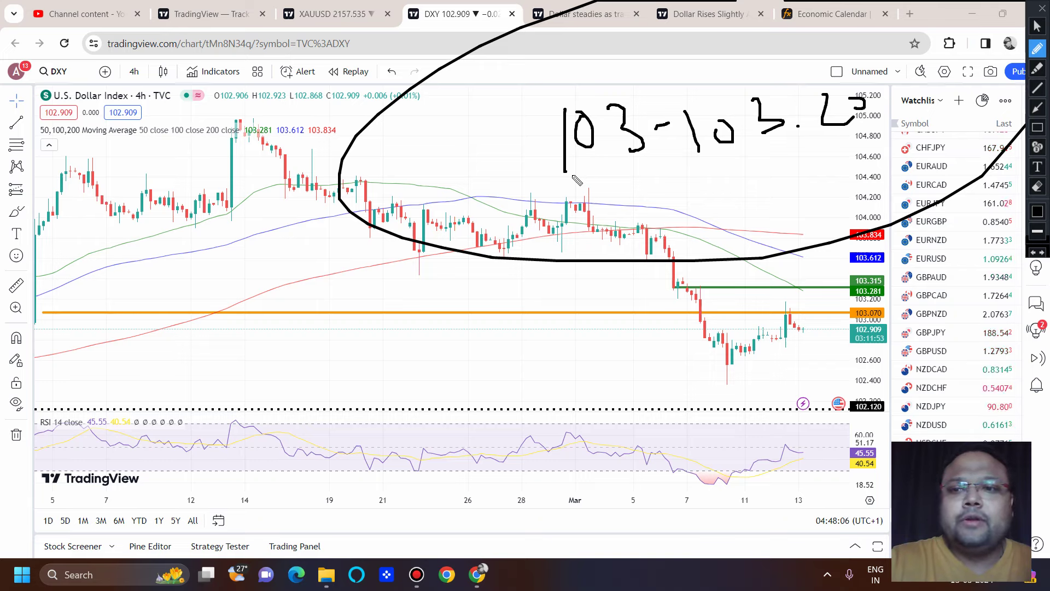
{"action": "mouse_move", "coordinate": [821, 303]}
{"action": "left_mouse_down"}
{"action": "mouse_move", "coordinate": [777, 297]}
{"action": "mouse_move", "coordinate": [853, 315]}
{"action": "mouse_move", "coordinate": [793, 320]}
{"action": "left_mouse_up"}
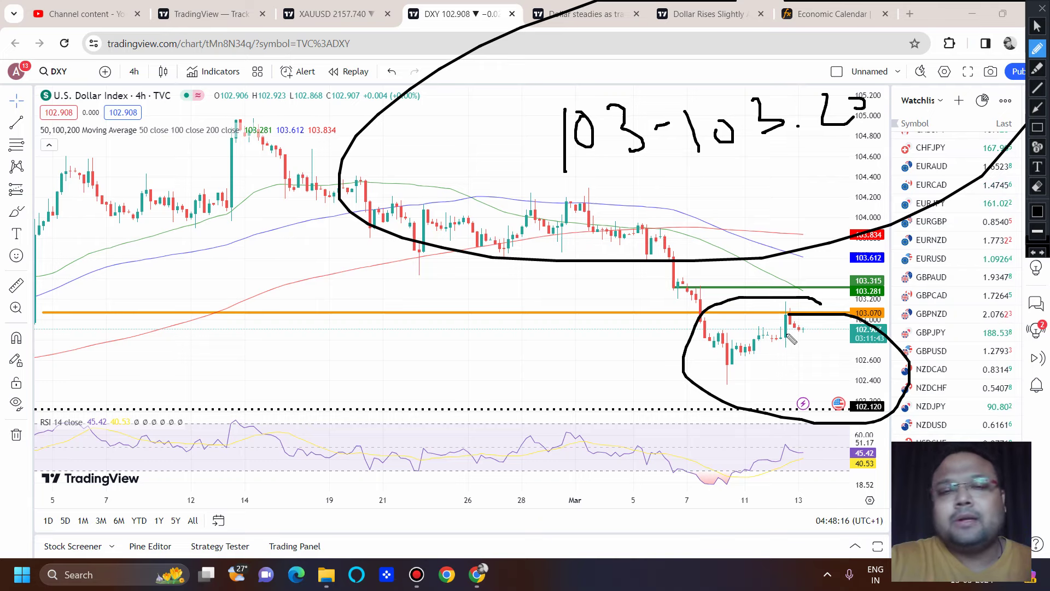
{"action": "mouse_move", "coordinate": [805, 339]}
{"action": "left_mouse_down"}
{"action": "mouse_move", "coordinate": [837, 338]}
{"action": "mouse_move", "coordinate": [952, 230]}
{"action": "mouse_move", "coordinate": [1031, 276]}
{"action": "left_mouse_up"}
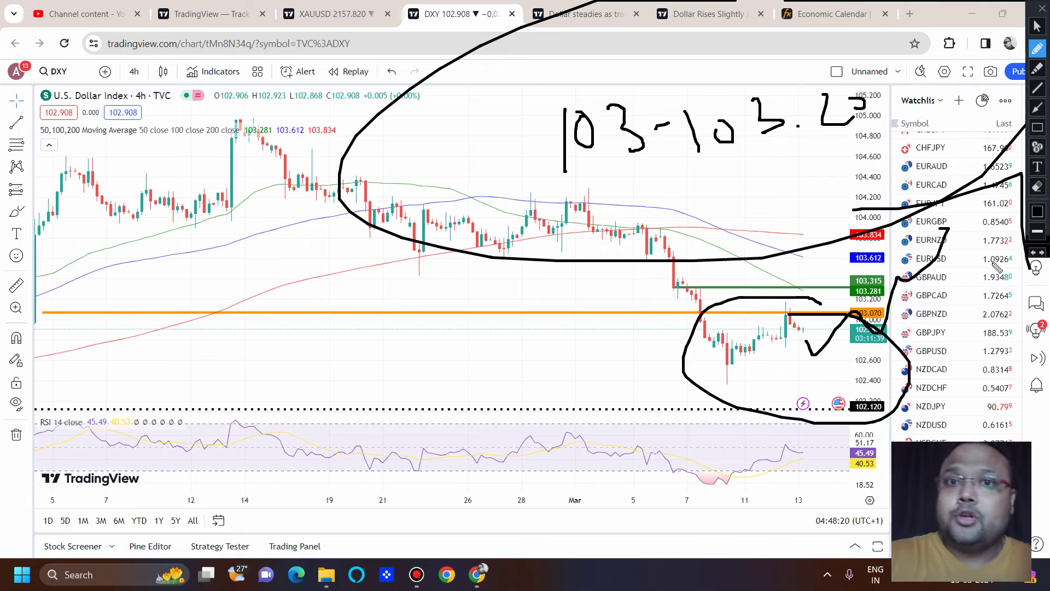
Step: Handwrite 103.30, ring it twice, sketch a path near the green resistance line, and close the annotation tools
{"action": "mouse_move", "coordinate": [352, 362]}
{"action": "left_mouse_down"}
{"action": "mouse_move", "coordinate": [340, 430]}
{"action": "mouse_move", "coordinate": [368, 372]}
{"action": "left_mouse_up"}
{"action": "left_click_drag", "start_coordinate": [408, 367], "coordinate": [437, 405]}
{"action": "mouse_move", "coordinate": [465, 392]}
{"action": "left_mouse_down"}
{"action": "mouse_move", "coordinate": [533, 408]}
{"action": "mouse_move", "coordinate": [554, 391]}
{"action": "left_mouse_up"}
{"action": "mouse_move", "coordinate": [366, 286]}
{"action": "left_mouse_down"}
{"action": "mouse_move", "coordinate": [238, 301]}
{"action": "mouse_move", "coordinate": [422, 149]}
{"action": "left_mouse_up"}
{"action": "mouse_move", "coordinate": [813, 289]}
{"action": "left_mouse_down"}
{"action": "mouse_move", "coordinate": [835, 268]}
{"action": "mouse_move", "coordinate": [887, 256]}
{"action": "left_mouse_up"}
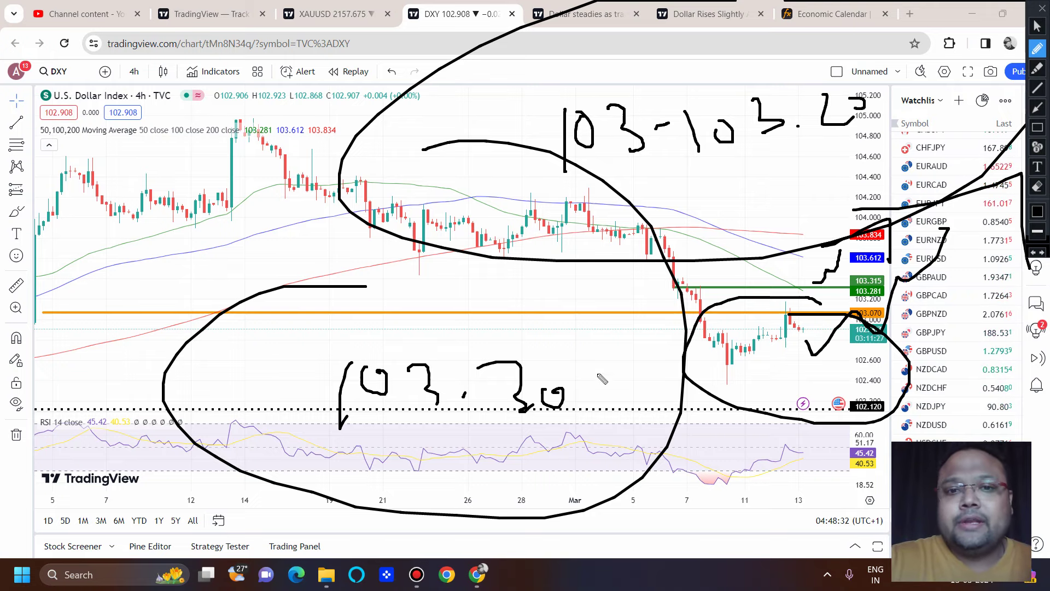
{"action": "mouse_move", "coordinate": [616, 330]}
{"action": "left_mouse_down"}
{"action": "mouse_move", "coordinate": [241, 407]}
{"action": "mouse_move", "coordinate": [525, 301]}
{"action": "left_mouse_up"}
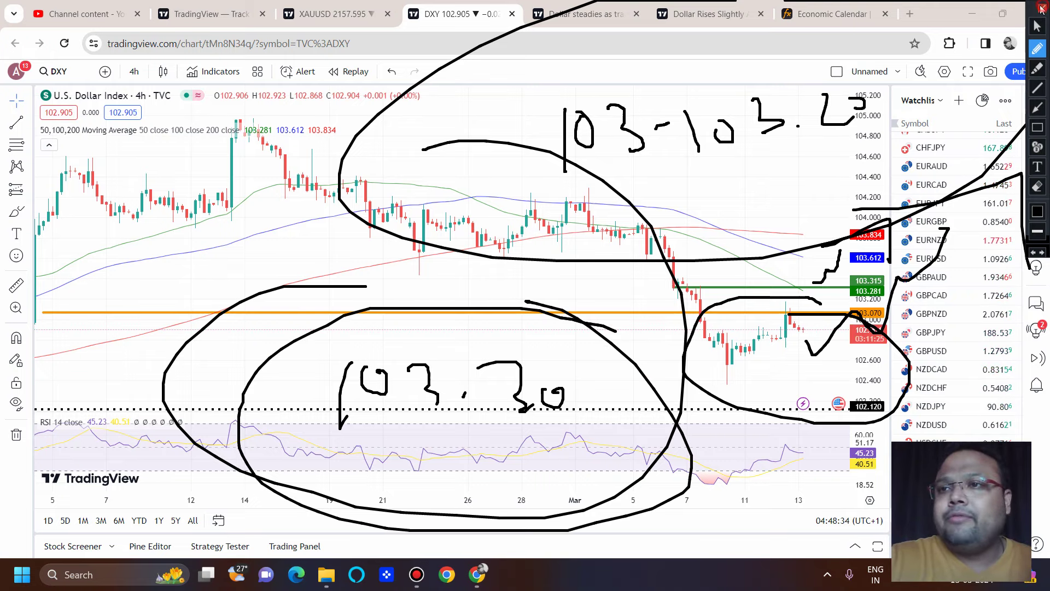
{"action": "left_click", "coordinate": [1041, 8]}
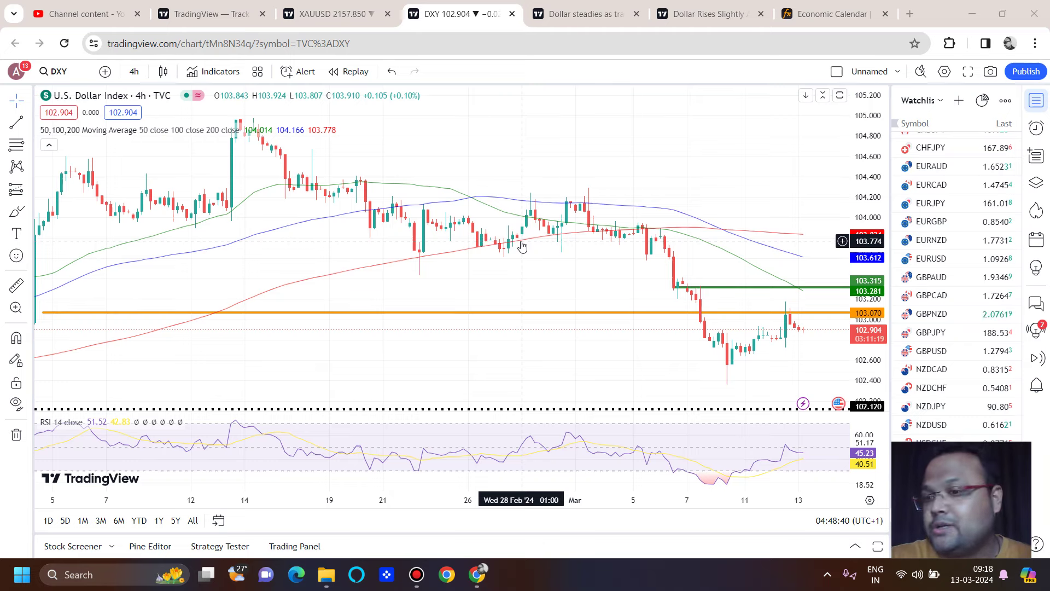
Step: Return to the XAUUSD chart and sketch successive downward pencil arrows along the decline, extending below the current price
{"action": "left_click", "coordinate": [331, 14]}
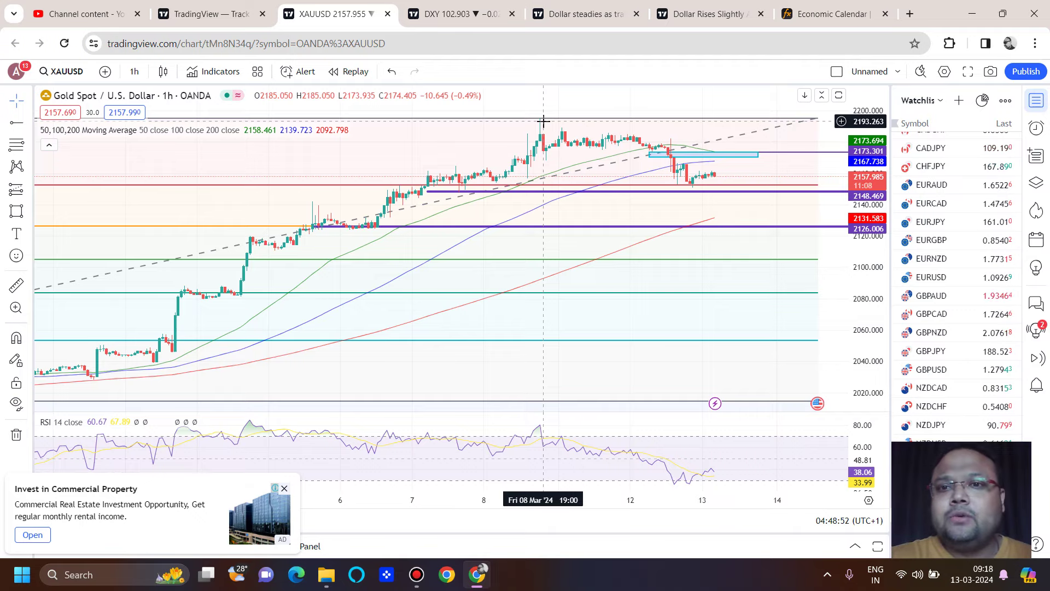
{"action": "scroll", "coordinate": [544, 118], "scroll_direction": "up", "scroll_amount": 5}
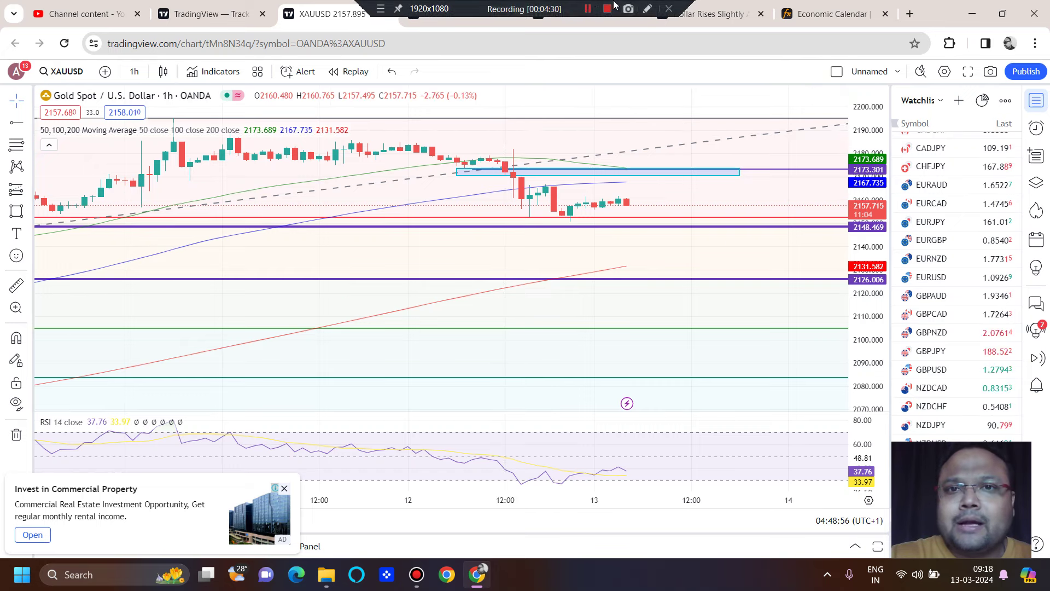
{"action": "left_click", "coordinate": [649, 9]}
{"action": "mouse_move", "coordinate": [437, 97]}
{"action": "left_mouse_down"}
{"action": "mouse_move", "coordinate": [437, 136]}
{"action": "mouse_move", "coordinate": [450, 133]}
{"action": "left_mouse_up"}
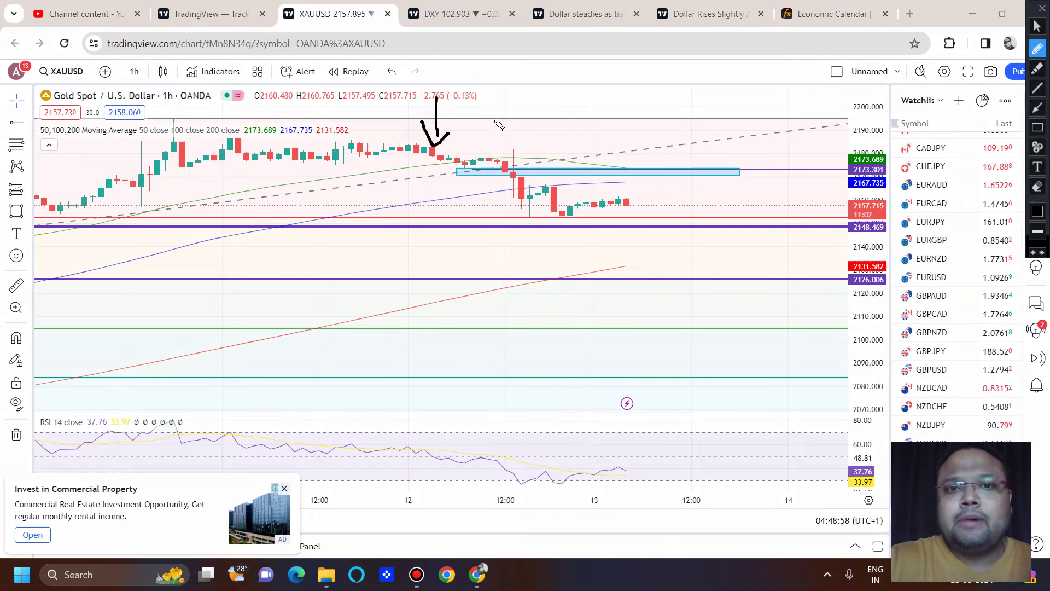
{"action": "mouse_move", "coordinate": [499, 108]}
{"action": "left_mouse_down"}
{"action": "mouse_move", "coordinate": [504, 173]}
{"action": "mouse_move", "coordinate": [530, 159]}
{"action": "mouse_move", "coordinate": [556, 189]}
{"action": "mouse_move", "coordinate": [586, 192]}
{"action": "mouse_move", "coordinate": [635, 232]}
{"action": "mouse_move", "coordinate": [638, 314]}
{"action": "mouse_move", "coordinate": [673, 307]}
{"action": "left_mouse_up"}
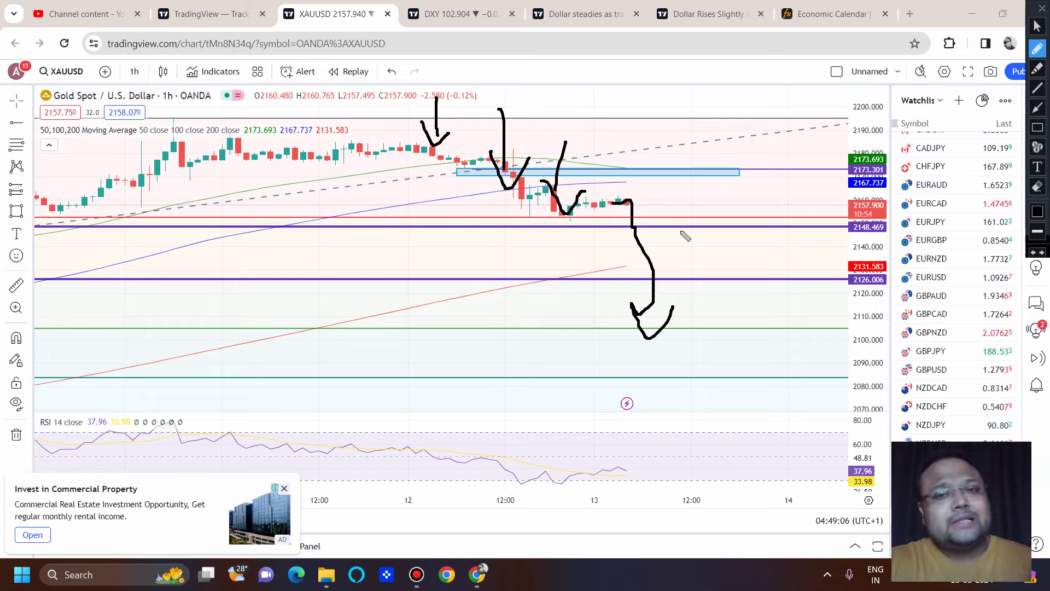
Step: Handwrite the target 2145 below the gold candles and draw a ring around it
{"action": "left_click_drag", "start_coordinate": [372, 293], "coordinate": [430, 343]}
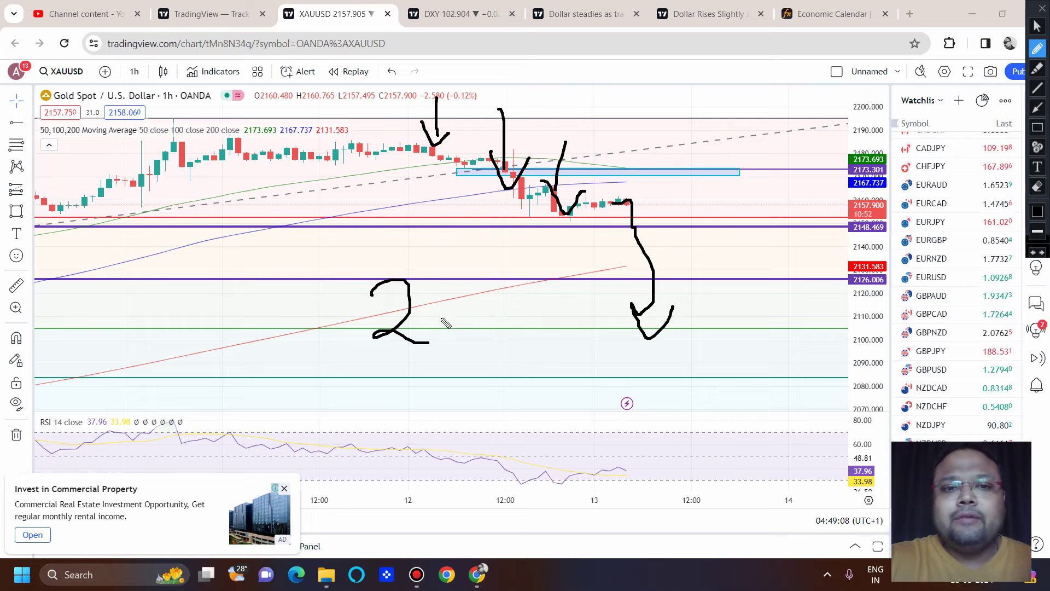
{"action": "left_click_drag", "start_coordinate": [442, 283], "coordinate": [447, 330]}
{"action": "mouse_move", "coordinate": [487, 283]}
{"action": "left_mouse_down"}
{"action": "mouse_move", "coordinate": [481, 306]}
{"action": "mouse_move", "coordinate": [513, 314]}
{"action": "left_mouse_up"}
{"action": "mouse_move", "coordinate": [545, 284]}
{"action": "left_mouse_down"}
{"action": "mouse_move", "coordinate": [526, 295]}
{"action": "mouse_move", "coordinate": [528, 342]}
{"action": "left_mouse_up"}
{"action": "left_click_drag", "start_coordinate": [514, 290], "coordinate": [515, 333]}
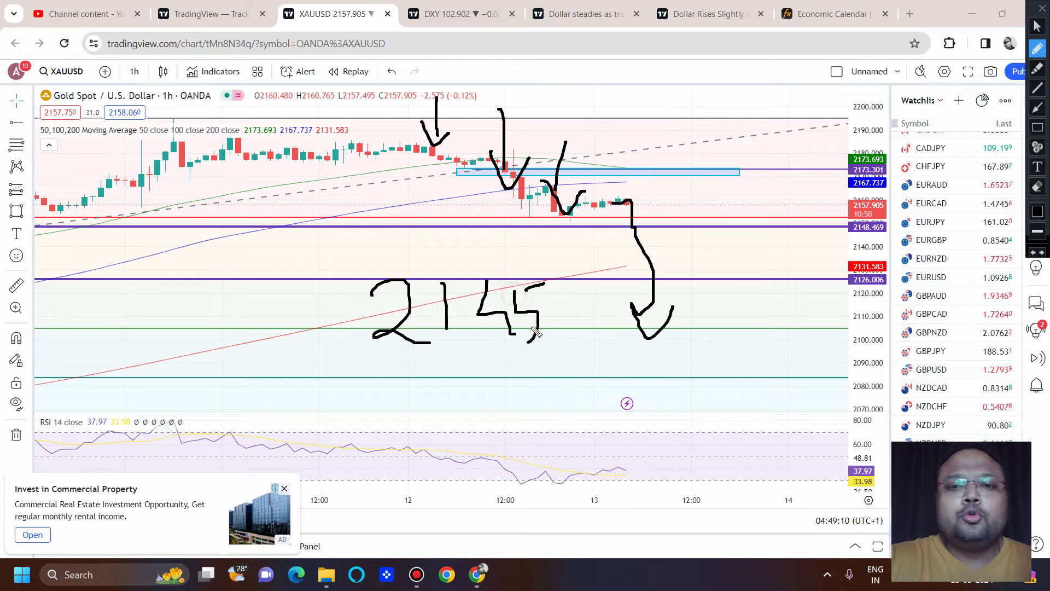
{"action": "mouse_move", "coordinate": [505, 237]}
{"action": "left_mouse_down"}
{"action": "mouse_move", "coordinate": [502, 487]}
{"action": "mouse_move", "coordinate": [466, 250]}
{"action": "left_mouse_up"}
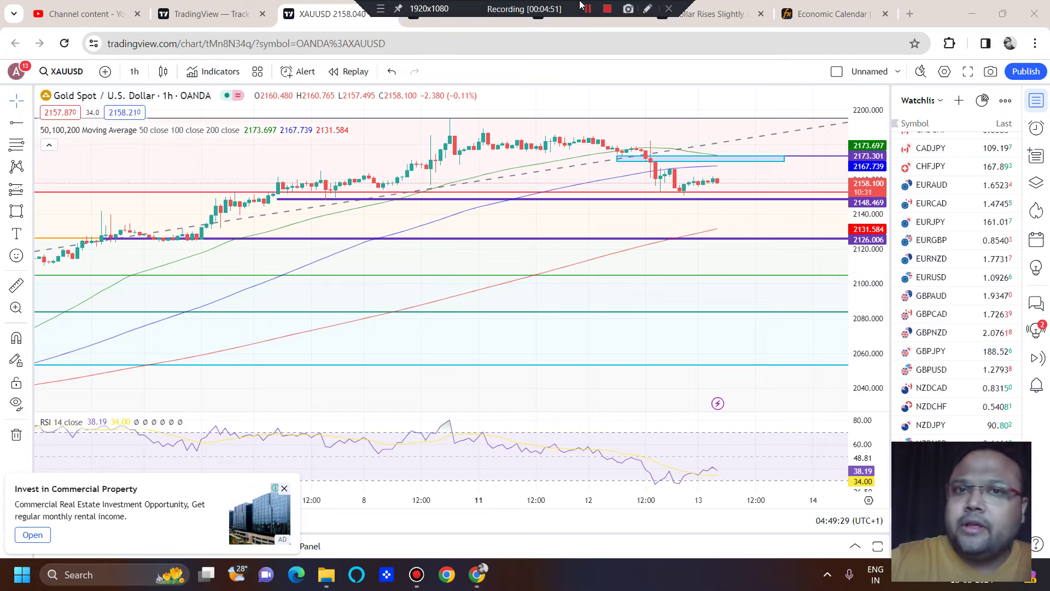
Step: Place blue numbered markers 1, 2 and 3 on the 2148.469 line, the 2126.006 line and the light-blue resistance zone
{"action": "left_click", "coordinate": [647, 8]}
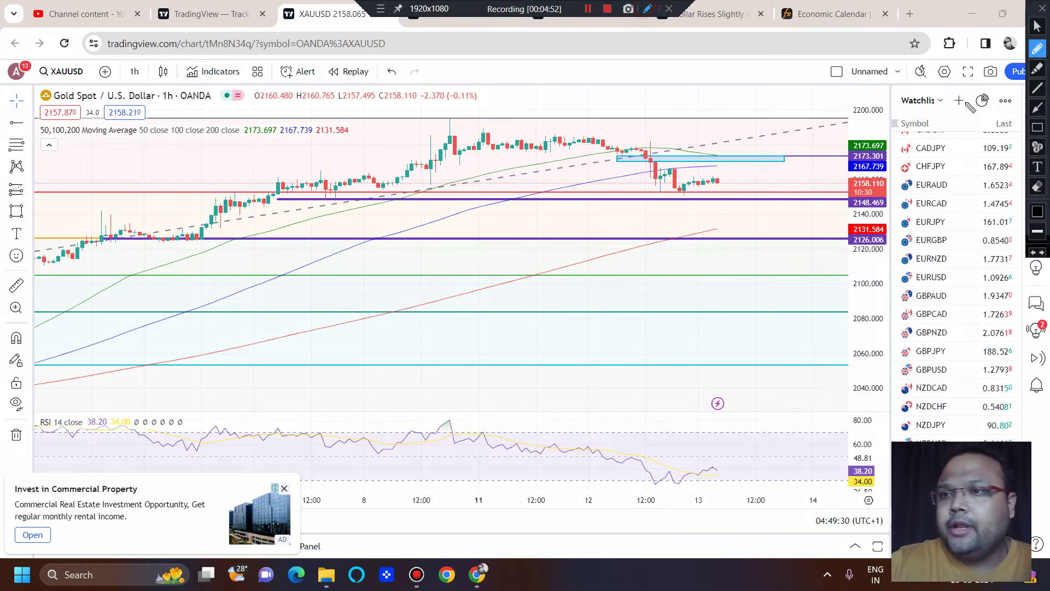
{"action": "left_click", "coordinate": [1038, 147]}
{"action": "left_click", "coordinate": [1038, 211]}
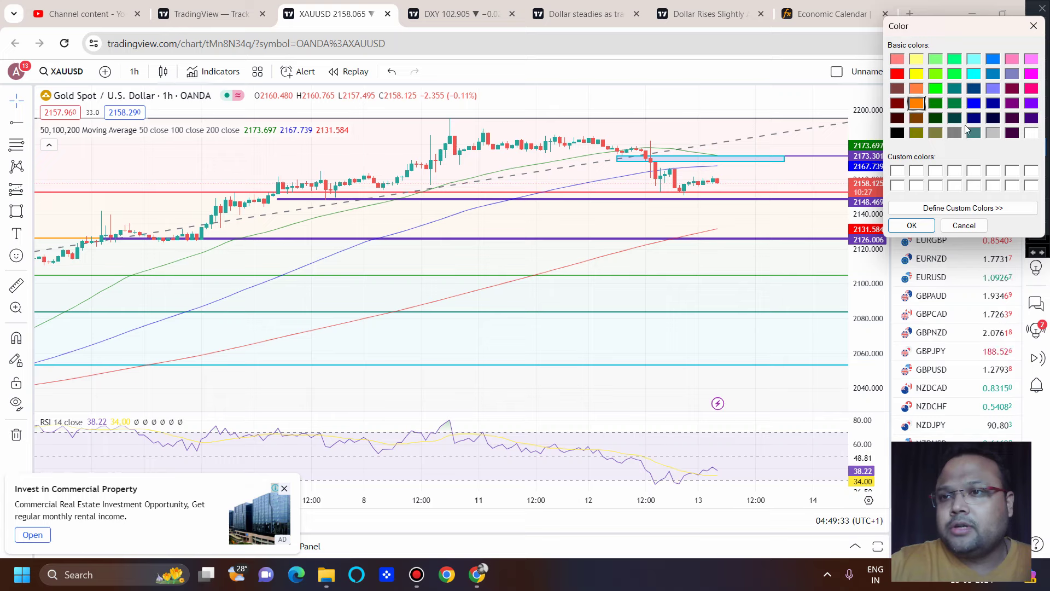
{"action": "left_click", "coordinate": [974, 103]}
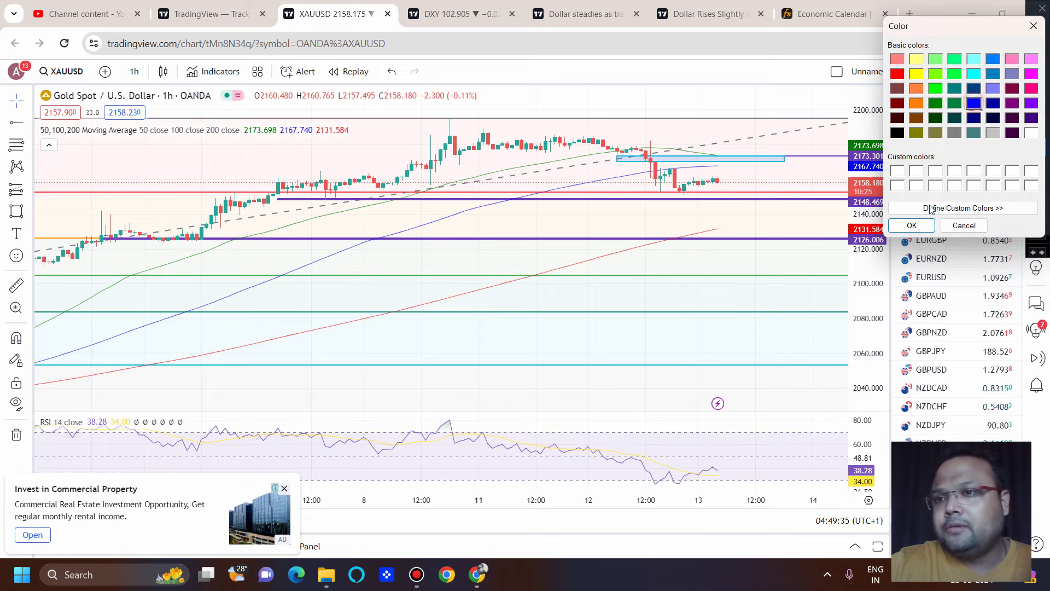
{"action": "left_click", "coordinate": [912, 226]}
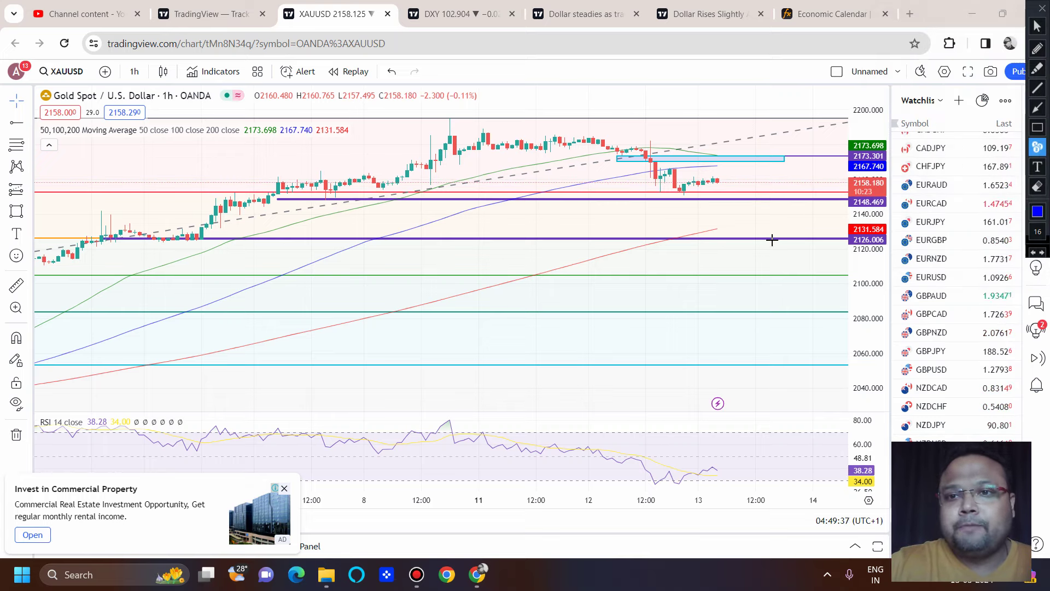
{"action": "left_click", "coordinate": [746, 201]}
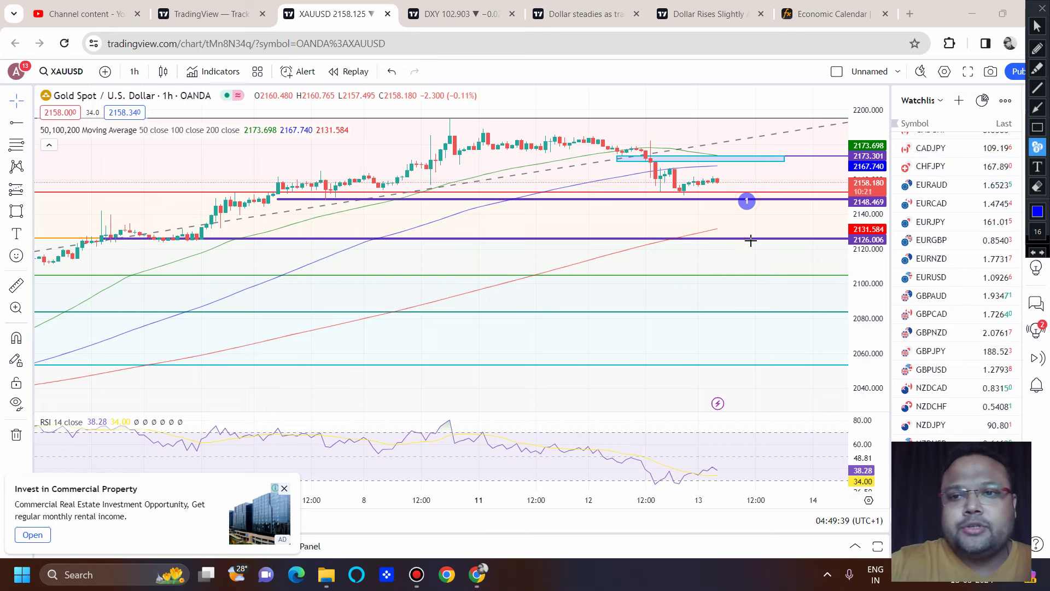
{"action": "left_click", "coordinate": [751, 240]}
{"action": "left_click", "coordinate": [751, 158]}
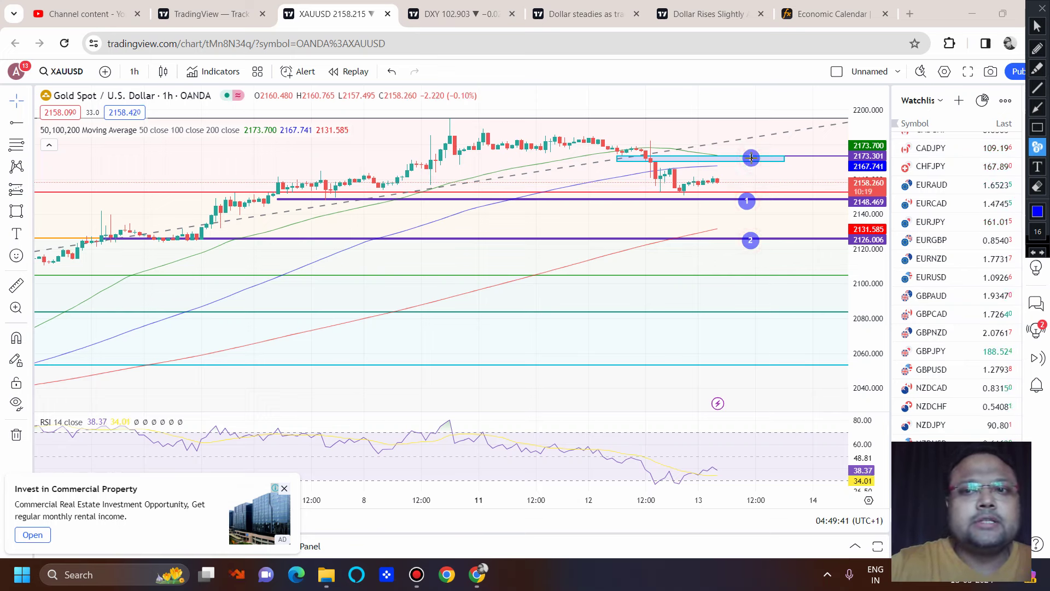
Step: Handwrite 2145 with the pencil below the recent gold candles and draw a large ring around it
{"action": "left_click", "coordinate": [1038, 48]}
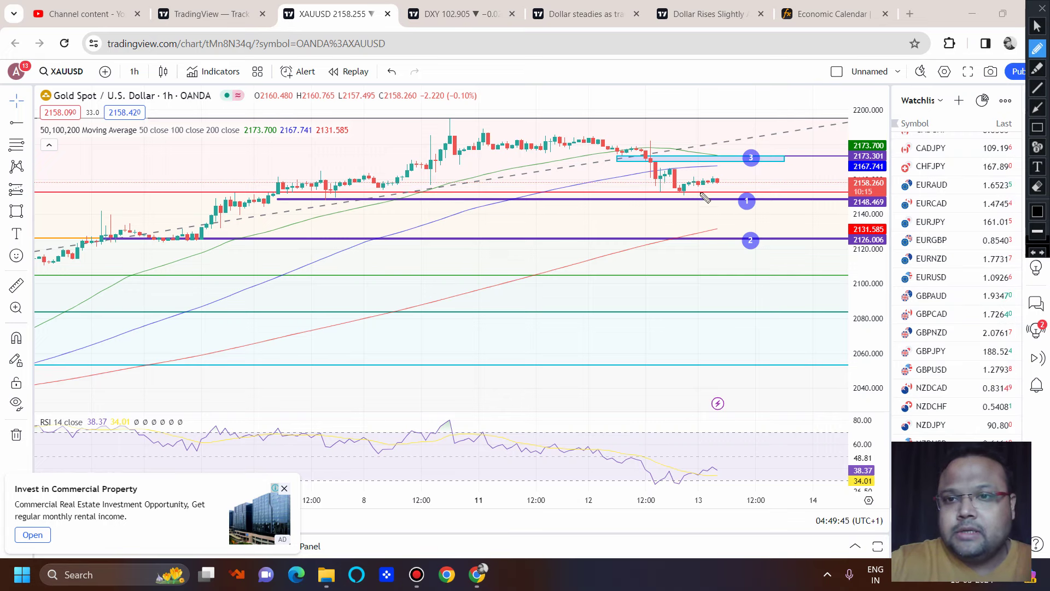
{"action": "mouse_move", "coordinate": [565, 253]}
{"action": "left_mouse_down"}
{"action": "mouse_move", "coordinate": [565, 279]}
{"action": "mouse_move", "coordinate": [602, 281]}
{"action": "left_mouse_up"}
{"action": "mouse_move", "coordinate": [616, 252]}
{"action": "left_mouse_down"}
{"action": "mouse_move", "coordinate": [614, 265]}
{"action": "mouse_move", "coordinate": [637, 265]}
{"action": "mouse_move", "coordinate": [638, 280]}
{"action": "left_mouse_up"}
{"action": "left_click_drag", "start_coordinate": [614, 225], "coordinate": [544, 313]}
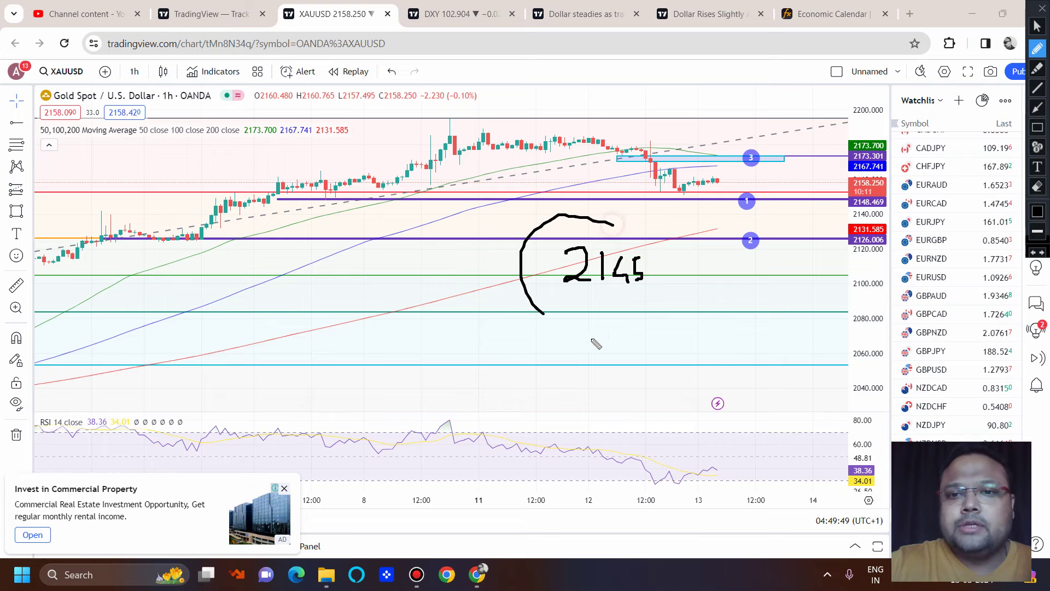
{"action": "mouse_move", "coordinate": [596, 344]}
{"action": "left_mouse_down"}
{"action": "mouse_move", "coordinate": [608, 212]}
{"action": "mouse_move", "coordinate": [514, 219]}
{"action": "left_mouse_up"}
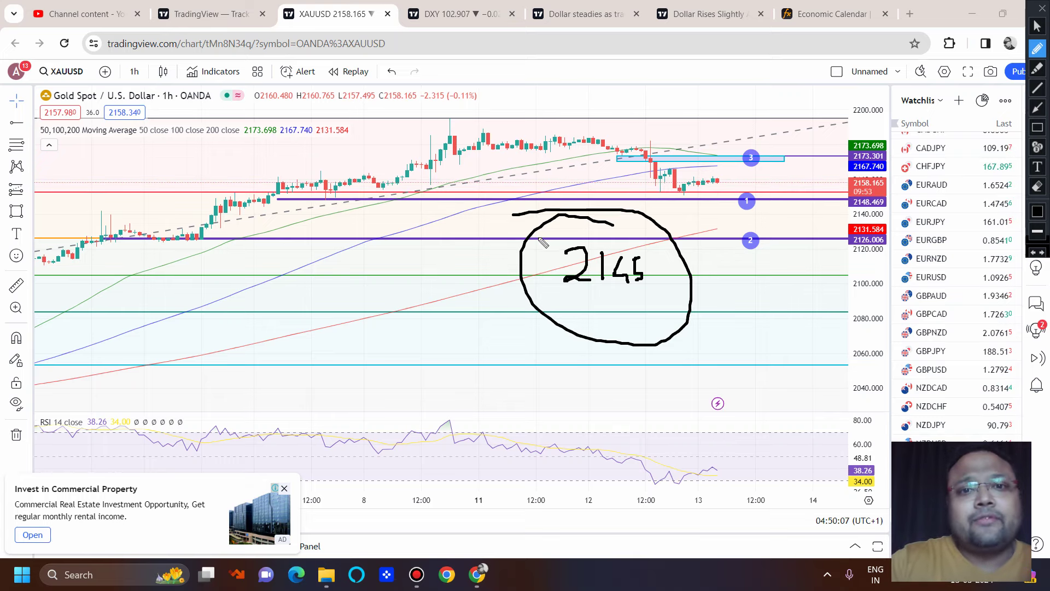
Step: Sketch a descending zigzag price path below the handwritten 2145 and enclose it between two falling channel lines
{"action": "mouse_move", "coordinate": [508, 336]}
{"action": "left_mouse_down"}
{"action": "mouse_move", "coordinate": [569, 404]}
{"action": "mouse_move", "coordinate": [634, 441]}
{"action": "mouse_move", "coordinate": [732, 557]}
{"action": "left_mouse_up"}
{"action": "left_click_drag", "start_coordinate": [403, 301], "coordinate": [782, 517]}
{"action": "mouse_move", "coordinate": [353, 426]}
{"action": "left_mouse_down"}
{"action": "mouse_move", "coordinate": [468, 492]}
{"action": "mouse_move", "coordinate": [724, 588]}
{"action": "left_mouse_up"}
Step: Label the sketched falling channel LH along its upper line and LL along its lower line
{"action": "mouse_move", "coordinate": [674, 386]}
{"action": "left_mouse_down"}
{"action": "mouse_move", "coordinate": [663, 442]}
{"action": "mouse_move", "coordinate": [703, 442]}
{"action": "left_mouse_up"}
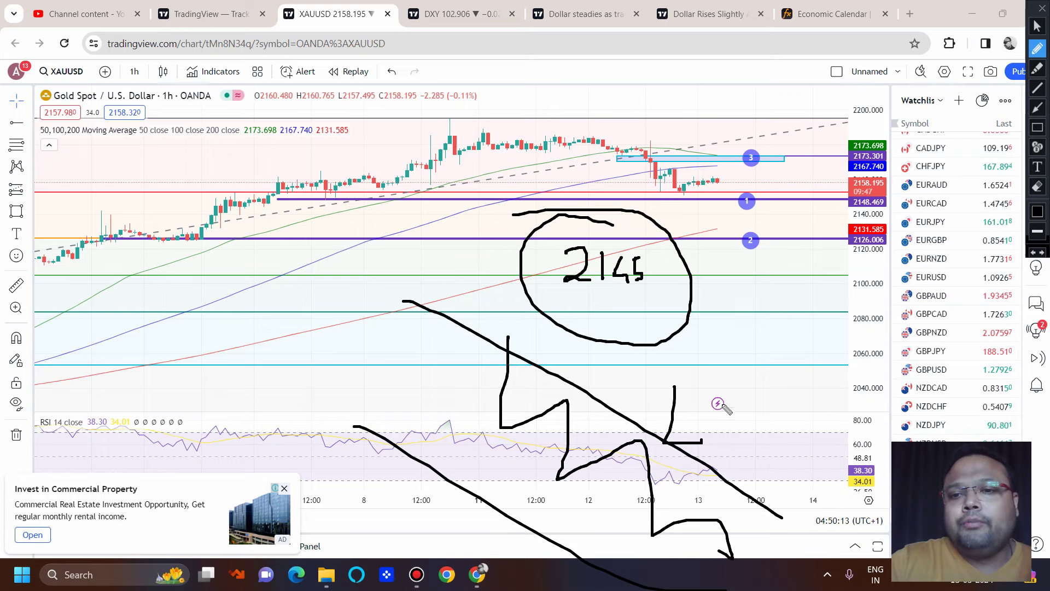
{"action": "mouse_move", "coordinate": [728, 403]}
{"action": "left_mouse_down"}
{"action": "mouse_move", "coordinate": [719, 448]}
{"action": "mouse_move", "coordinate": [748, 420]}
{"action": "left_mouse_up"}
{"action": "left_click_drag", "start_coordinate": [752, 411], "coordinate": [725, 460]}
{"action": "mouse_move", "coordinate": [580, 500]}
{"action": "left_mouse_down"}
{"action": "mouse_move", "coordinate": [572, 530]}
{"action": "mouse_move", "coordinate": [588, 548]}
{"action": "left_mouse_up"}
{"action": "mouse_move", "coordinate": [609, 518]}
{"action": "left_mouse_down"}
{"action": "mouse_move", "coordinate": [600, 550]}
{"action": "mouse_move", "coordinate": [621, 554]}
{"action": "left_mouse_up"}
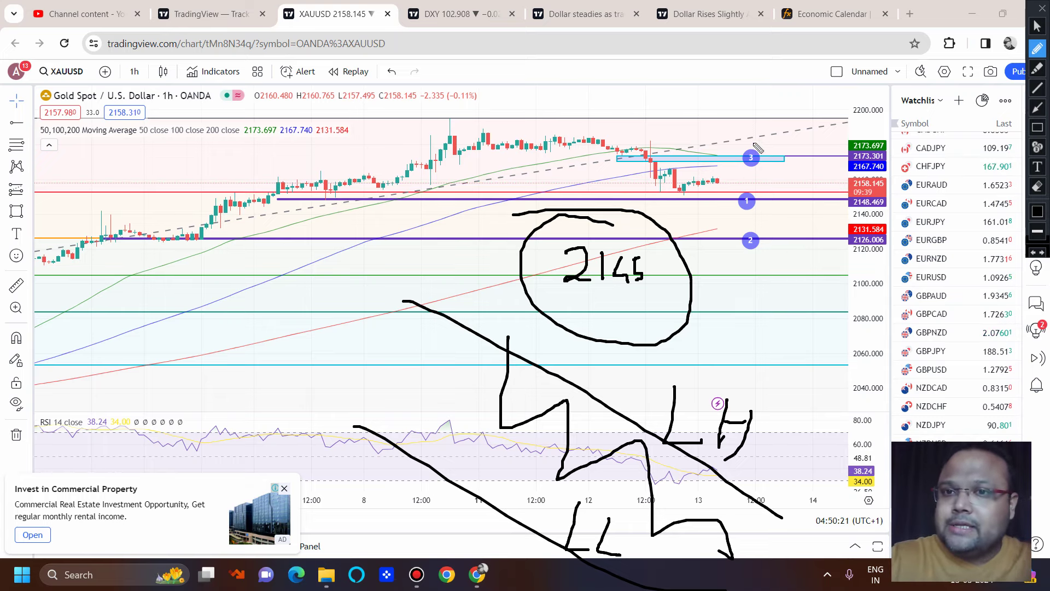
Step: Circle markers 3 and 2, handwrite 2125 and 2126 beneath marker 2, and close the annotation tools
{"action": "mouse_move", "coordinate": [755, 139]}
{"action": "left_mouse_down"}
{"action": "mouse_move", "coordinate": [748, 154]}
{"action": "mouse_move", "coordinate": [756, 138]}
{"action": "left_mouse_up"}
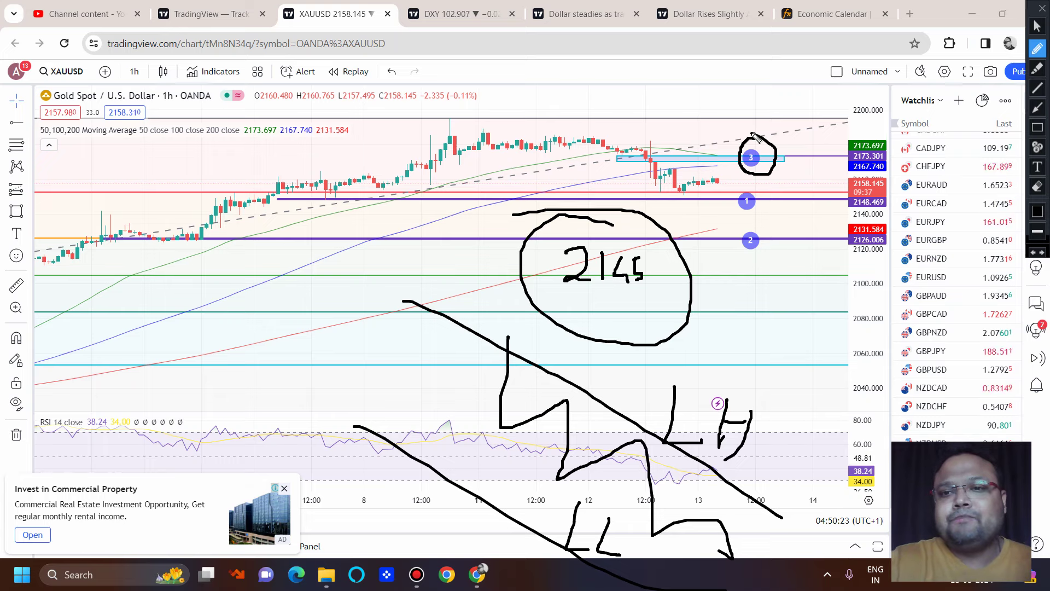
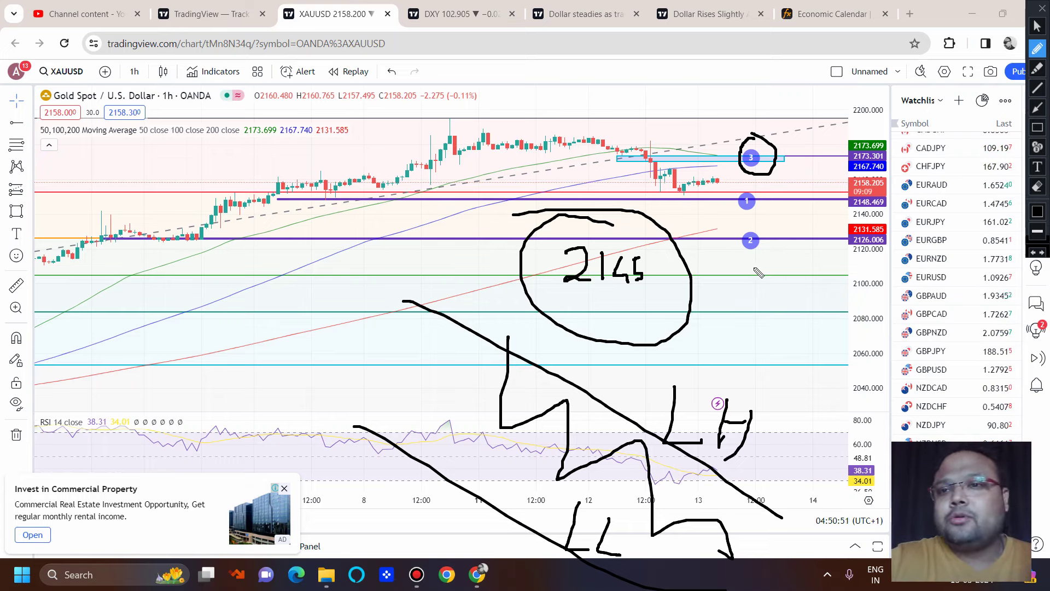
{"action": "mouse_move", "coordinate": [753, 269]}
{"action": "left_mouse_down"}
{"action": "mouse_move", "coordinate": [776, 264]}
{"action": "mouse_move", "coordinate": [760, 294]}
{"action": "mouse_move", "coordinate": [849, 298]}
{"action": "left_mouse_up"}
{"action": "mouse_move", "coordinate": [874, 267]}
{"action": "left_mouse_down"}
{"action": "mouse_move", "coordinate": [853, 271]}
{"action": "mouse_move", "coordinate": [849, 301]}
{"action": "left_mouse_up"}
{"action": "mouse_move", "coordinate": [791, 323]}
{"action": "left_mouse_down"}
{"action": "mouse_move", "coordinate": [807, 326]}
{"action": "mouse_move", "coordinate": [809, 350]}
{"action": "left_mouse_up"}
{"action": "left_click_drag", "start_coordinate": [833, 316], "coordinate": [830, 349]}
{"action": "left_click_drag", "start_coordinate": [843, 322], "coordinate": [875, 340]}
{"action": "left_click_drag", "start_coordinate": [875, 322], "coordinate": [855, 331]}
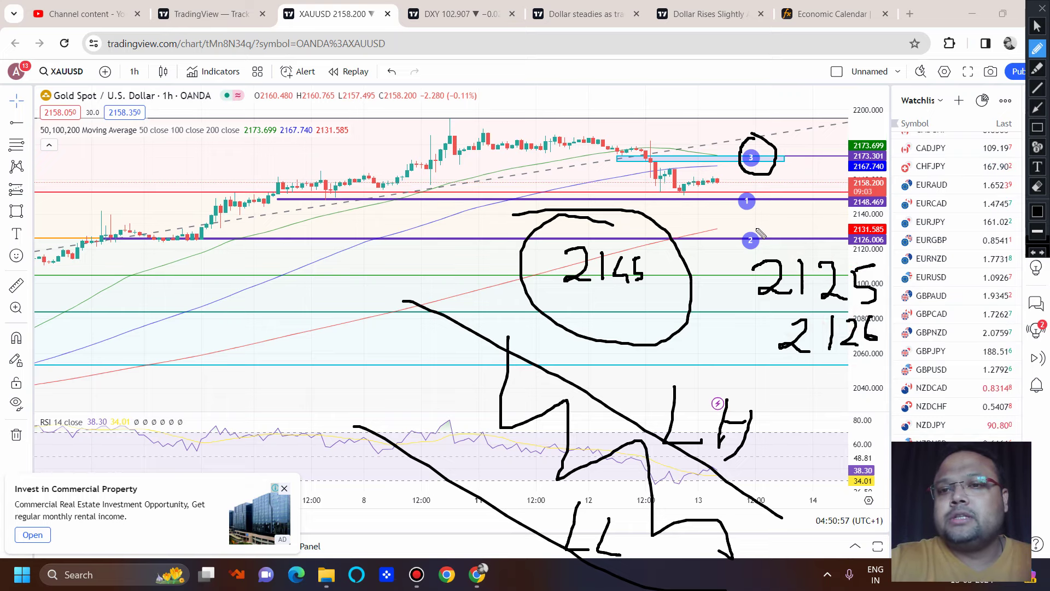
{"action": "mouse_move", "coordinate": [763, 217]}
{"action": "left_mouse_down"}
{"action": "mouse_move", "coordinate": [730, 227]}
{"action": "mouse_move", "coordinate": [764, 263]}
{"action": "left_mouse_up"}
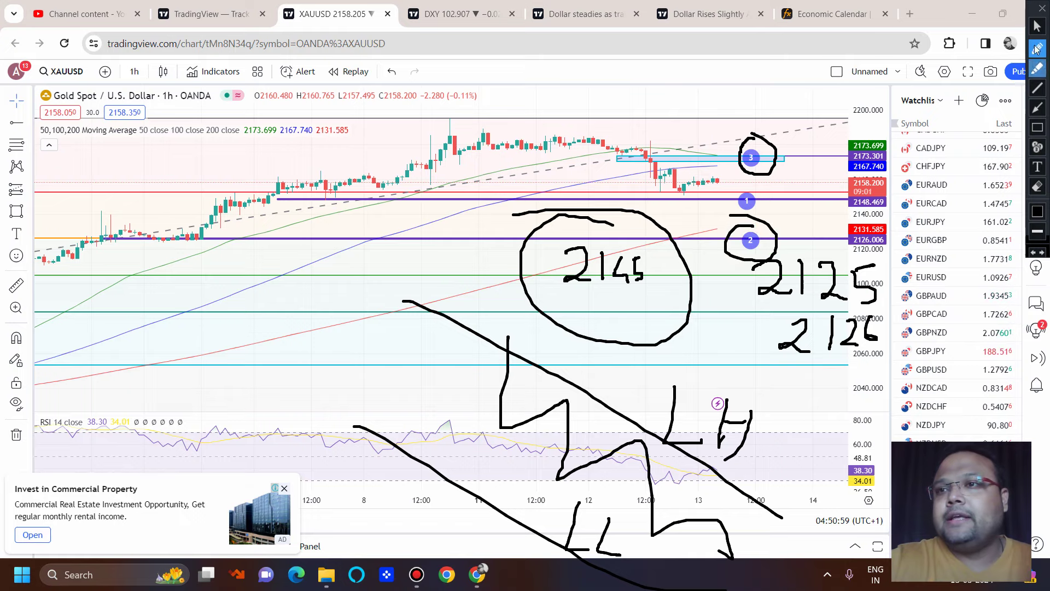
{"action": "left_click", "coordinate": [1038, 7]}
Step: Circle the area where the red 200-period moving average meets the purple 2126.006 line
{"action": "scroll", "coordinate": [333, 211], "scroll_direction": "down", "scroll_amount": 3}
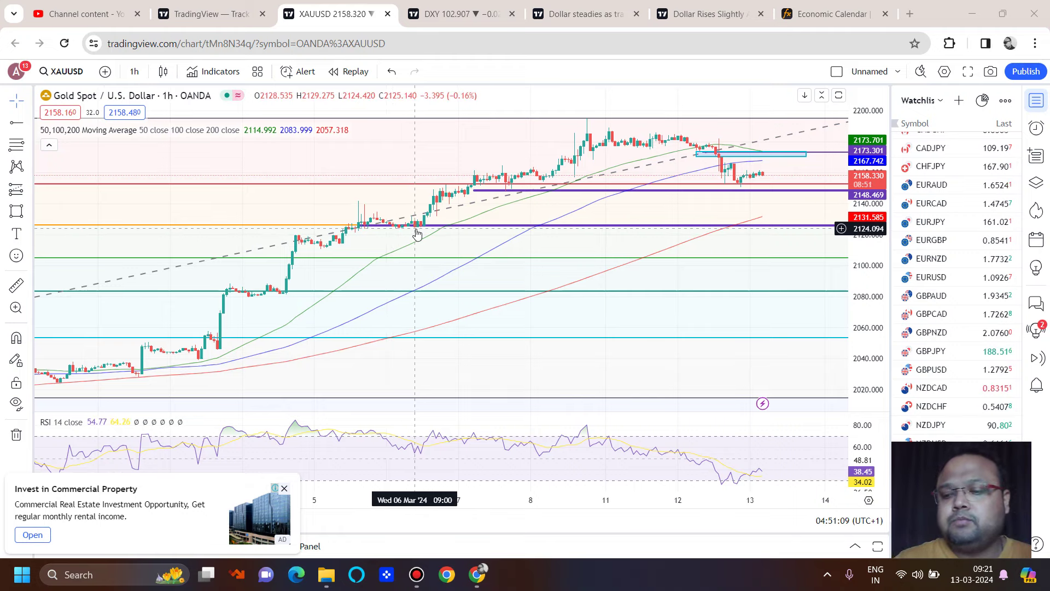
{"action": "scroll", "coordinate": [417, 234], "scroll_direction": "up", "scroll_amount": 3}
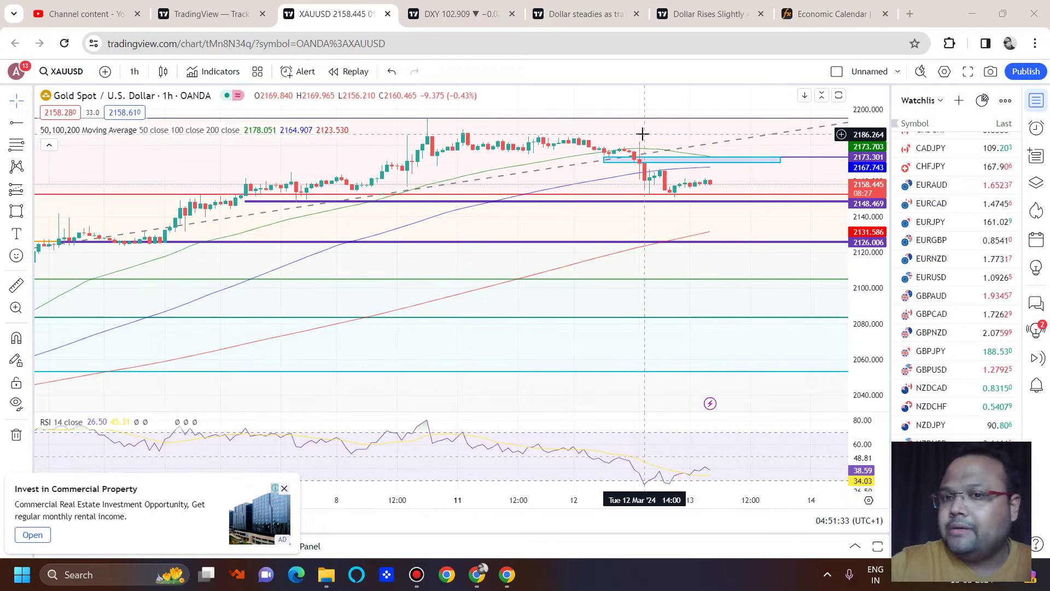
{"action": "scroll", "coordinate": [643, 133], "scroll_direction": "down", "scroll_amount": 2}
{"action": "scroll", "coordinate": [655, 182], "scroll_direction": "down", "scroll_amount": 1}
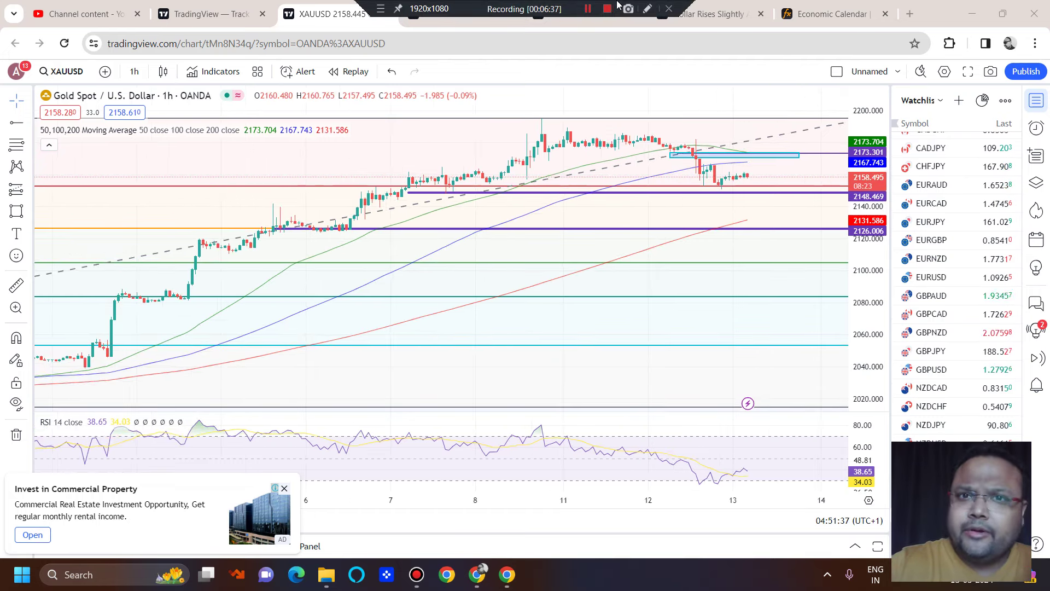
{"action": "left_click", "coordinate": [647, 8]}
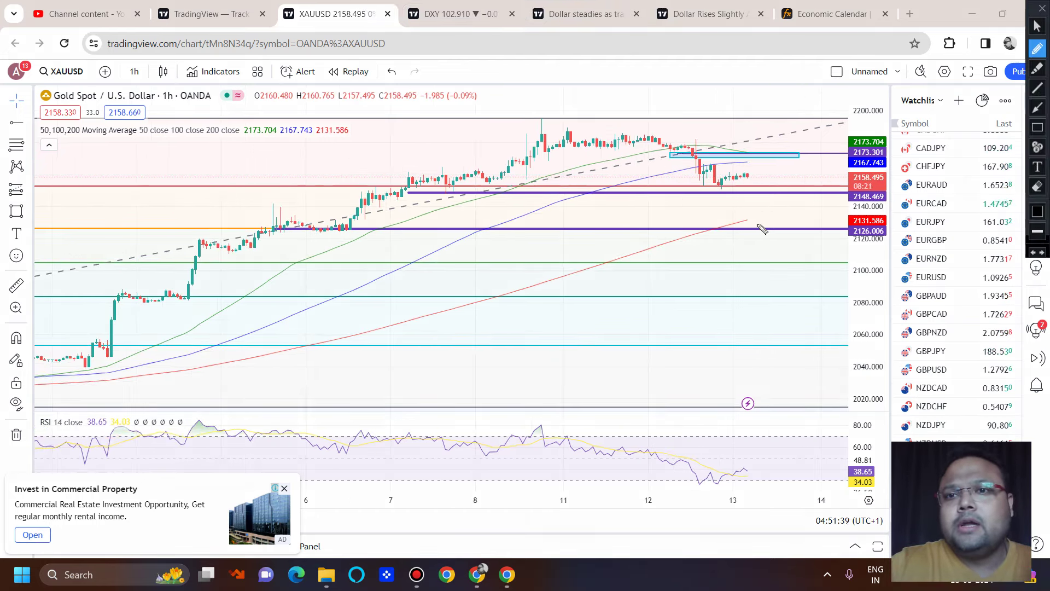
{"action": "mouse_move", "coordinate": [766, 224]}
{"action": "left_mouse_down"}
{"action": "mouse_move", "coordinate": [733, 220]}
{"action": "mouse_move", "coordinate": [721, 234]}
{"action": "mouse_move", "coordinate": [791, 241]}
{"action": "mouse_move", "coordinate": [752, 218]}
{"action": "left_mouse_up"}
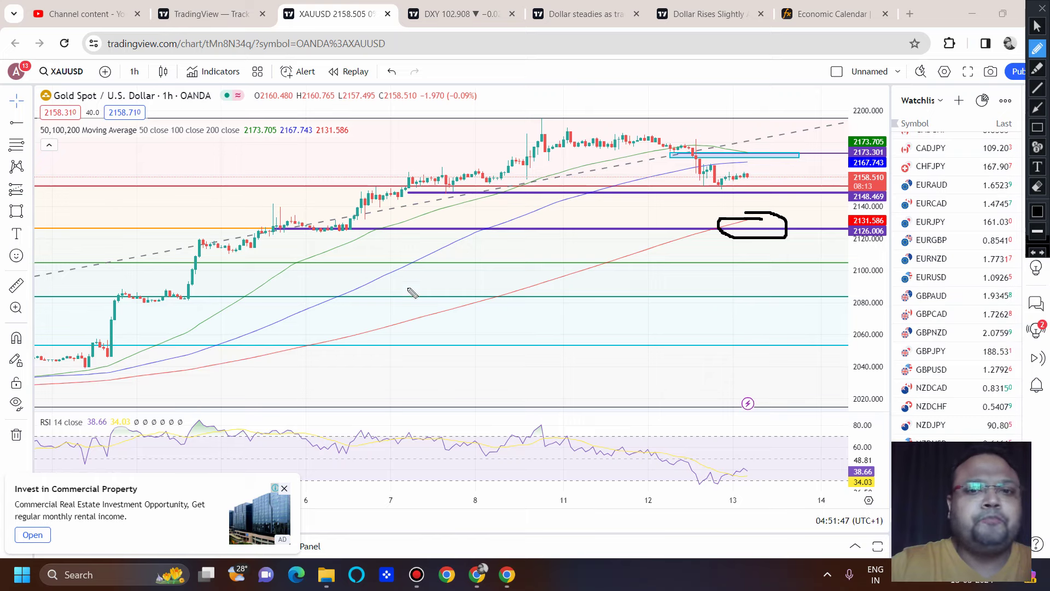
Step: Handwrite 200 over the moving averages, draw a large double ring around it, and close the annotation tools
{"action": "left_click_drag", "start_coordinate": [394, 276], "coordinate": [448, 327]}
{"action": "left_click_drag", "start_coordinate": [453, 269], "coordinate": [513, 288]}
{"action": "mouse_move", "coordinate": [446, 237]}
{"action": "left_mouse_down"}
{"action": "mouse_move", "coordinate": [499, 237]}
{"action": "mouse_move", "coordinate": [497, 226]}
{"action": "mouse_move", "coordinate": [511, 276]}
{"action": "mouse_move", "coordinate": [500, 305]}
{"action": "left_mouse_up"}
{"action": "left_click_drag", "start_coordinate": [541, 193], "coordinate": [722, 460]}
{"action": "left_click_drag", "start_coordinate": [762, 277], "coordinate": [390, 136]}
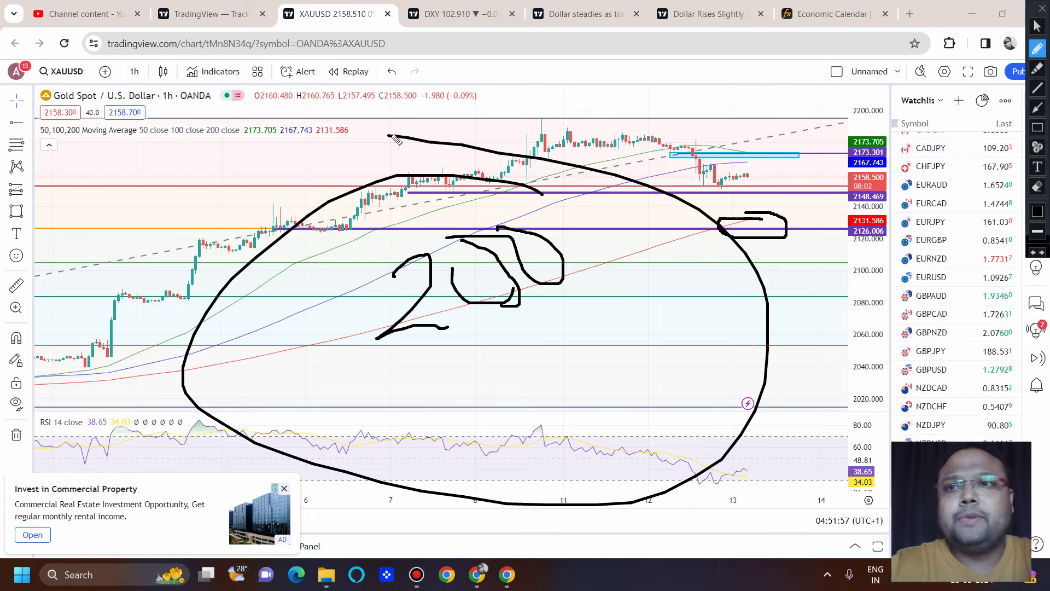
{"action": "left_click", "coordinate": [1039, 7]}
Step: Draw a flat ellipse along the 2126.006 support line around the end of the 200-period average, and close the annotation tools
{"action": "scroll", "coordinate": [589, 226], "scroll_direction": "up", "scroll_amount": 2}
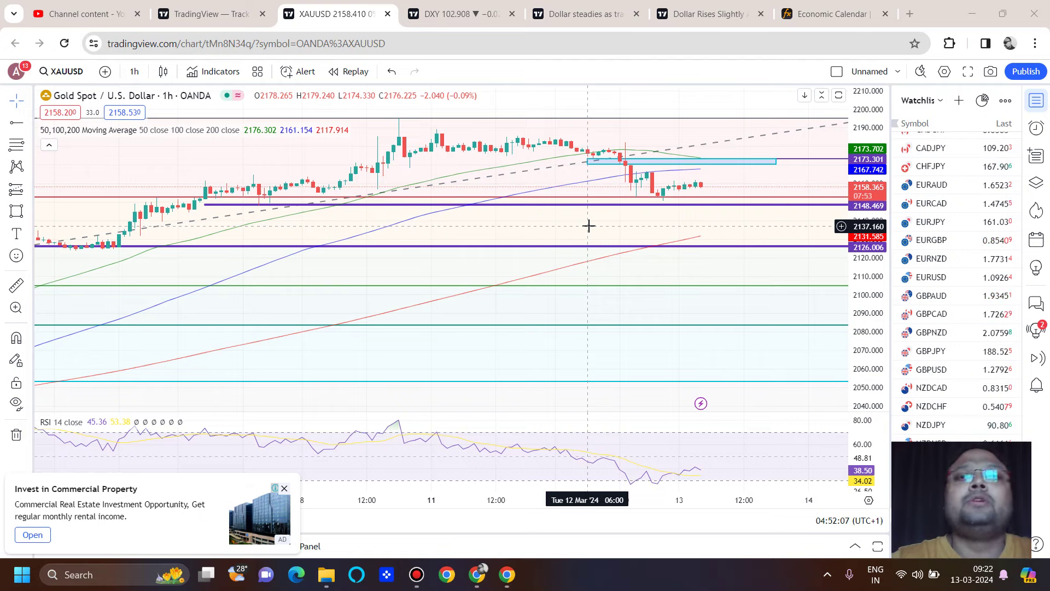
{"action": "scroll", "coordinate": [589, 226], "scroll_direction": "down", "scroll_amount": 1}
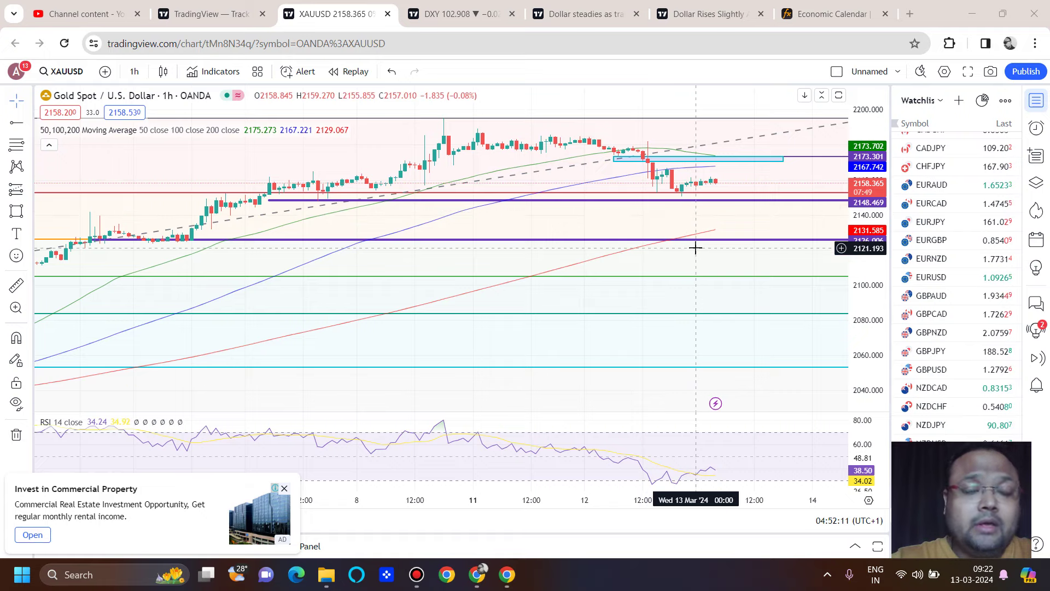
{"action": "scroll", "coordinate": [695, 248], "scroll_direction": "up", "scroll_amount": 5}
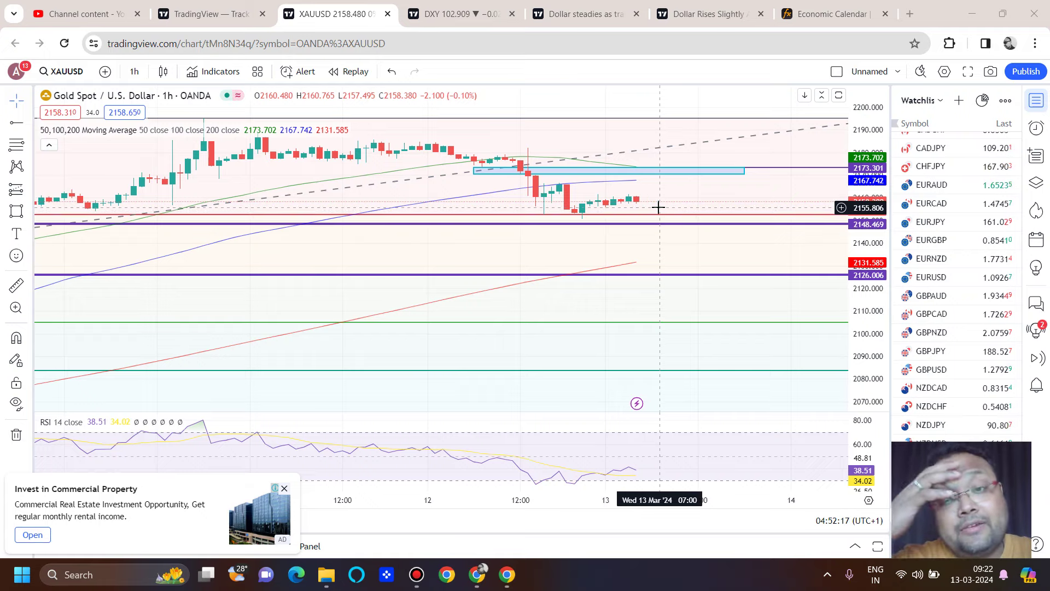
{"action": "scroll", "coordinate": [658, 207], "scroll_direction": "down", "scroll_amount": 3}
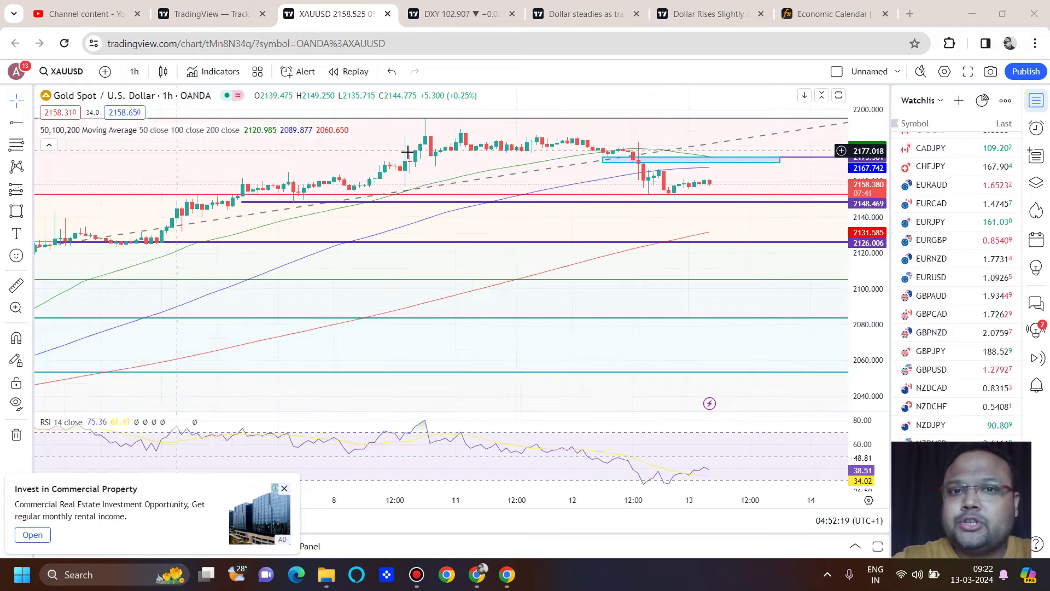
{"action": "scroll", "coordinate": [359, 254], "scroll_direction": "down", "scroll_amount": 3}
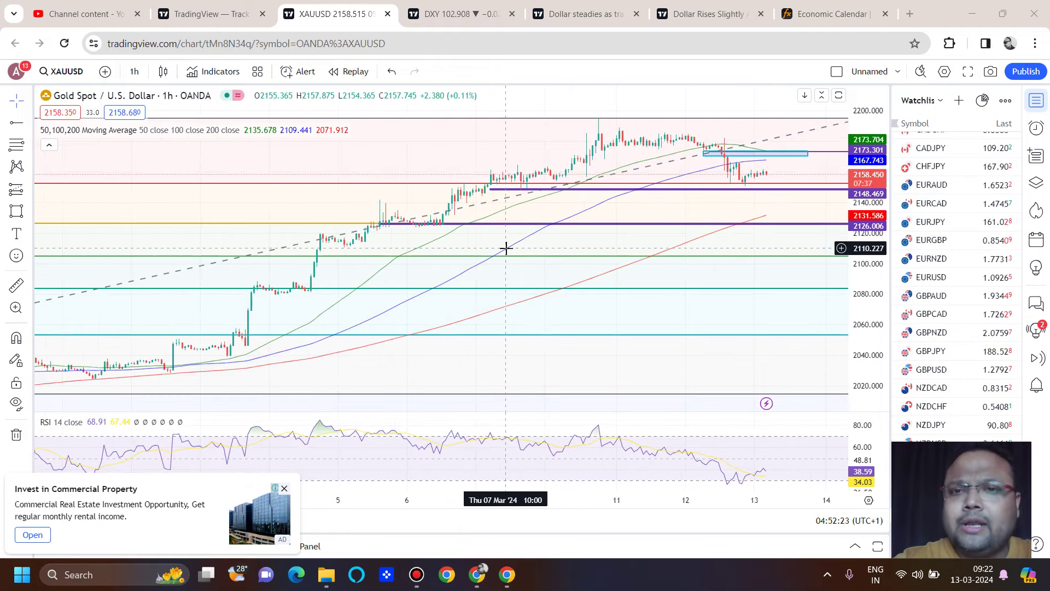
{"action": "scroll", "coordinate": [506, 248], "scroll_direction": "up", "scroll_amount": 3}
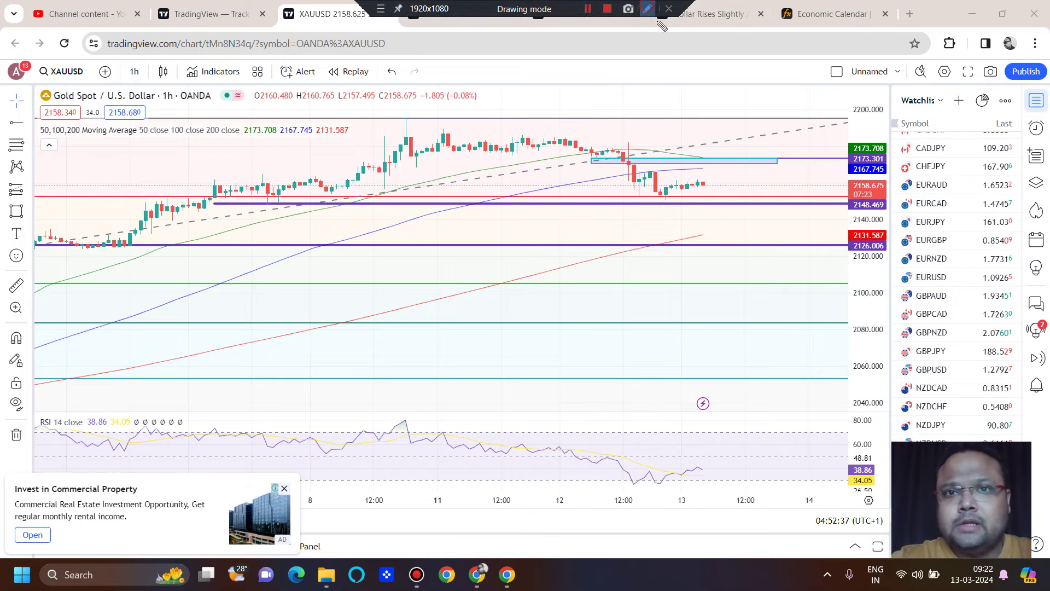
{"action": "left_click", "coordinate": [648, 9]}
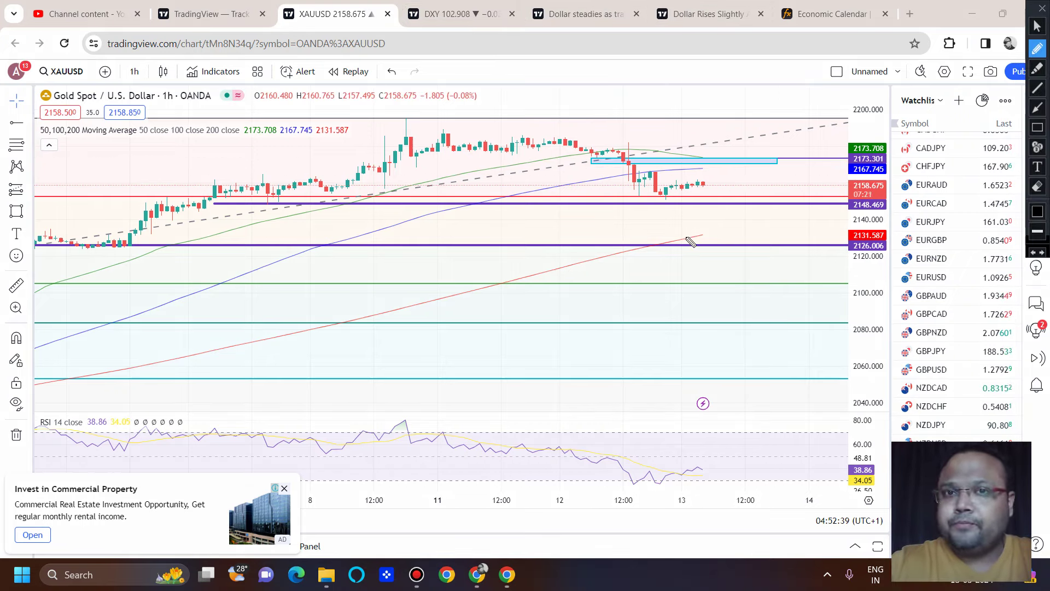
{"action": "mouse_move", "coordinate": [757, 245]}
{"action": "left_mouse_down"}
{"action": "mouse_move", "coordinate": [684, 236]}
{"action": "mouse_move", "coordinate": [711, 266]}
{"action": "mouse_move", "coordinate": [698, 239]}
{"action": "mouse_move", "coordinate": [687, 243]}
{"action": "left_mouse_up"}
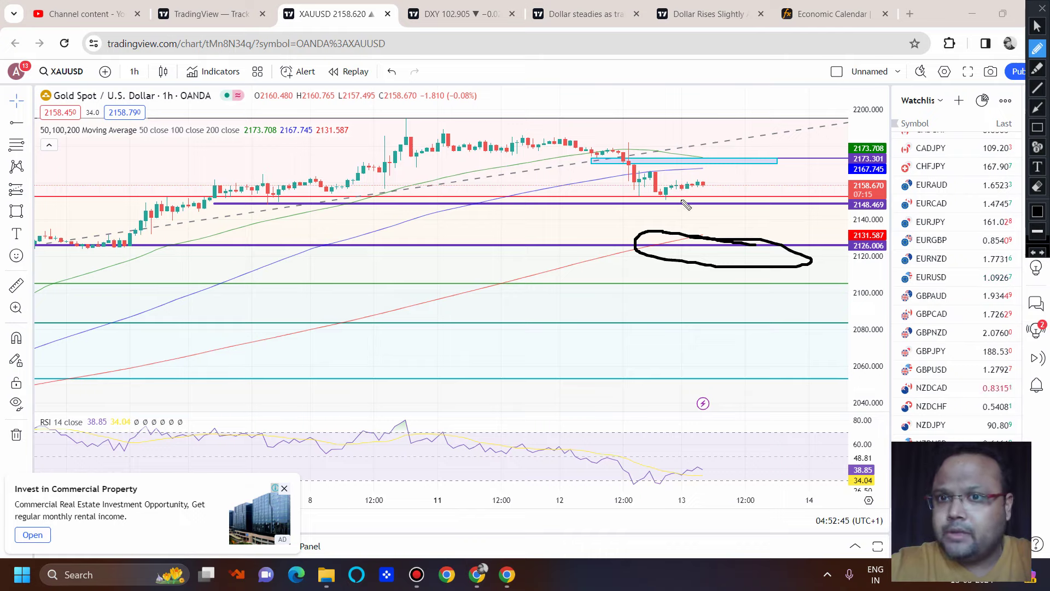
{"action": "left_click", "coordinate": [1042, 8]}
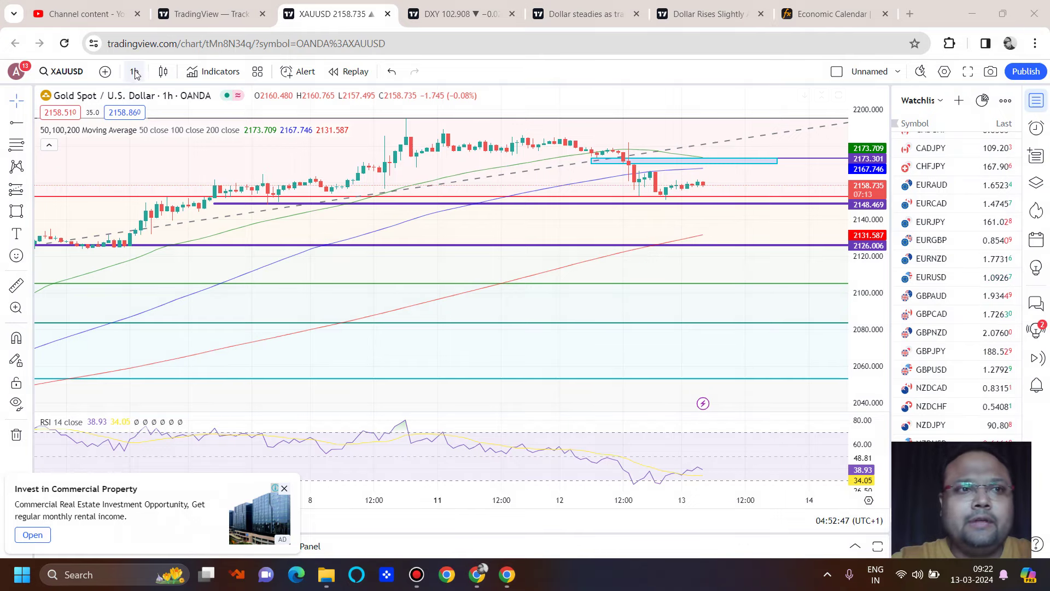
Step: Handwrite 2173 above the light-blue resistance zone and draw a large ring around it
{"action": "scroll", "coordinate": [357, 182], "scroll_direction": "up", "scroll_amount": 3}
{"action": "mouse_move", "coordinate": [649, 18]}
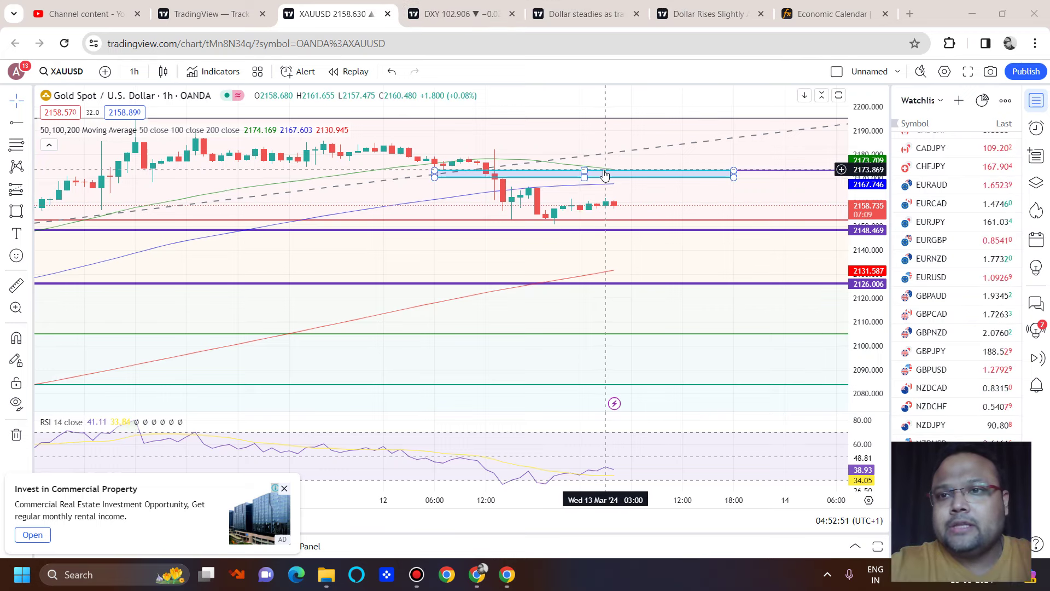
{"action": "left_click", "coordinate": [648, 10]}
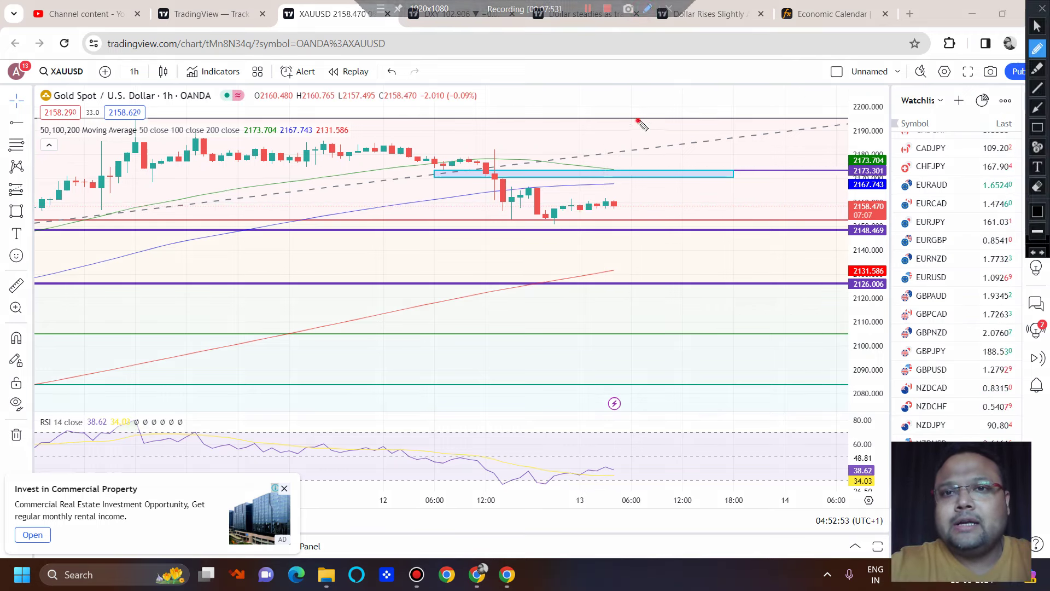
{"action": "left_click_drag", "start_coordinate": [638, 117], "coordinate": [666, 143]}
{"action": "mouse_move", "coordinate": [676, 99]}
{"action": "left_mouse_down"}
{"action": "mouse_move", "coordinate": [675, 142]}
{"action": "mouse_move", "coordinate": [711, 145]}
{"action": "mouse_move", "coordinate": [717, 122]}
{"action": "left_mouse_up"}
{"action": "left_click_drag", "start_coordinate": [725, 101], "coordinate": [739, 150]}
{"action": "mouse_move", "coordinate": [622, 63]}
{"action": "left_mouse_down"}
{"action": "mouse_move", "coordinate": [704, 40]}
{"action": "mouse_move", "coordinate": [692, 43]}
{"action": "left_mouse_up"}
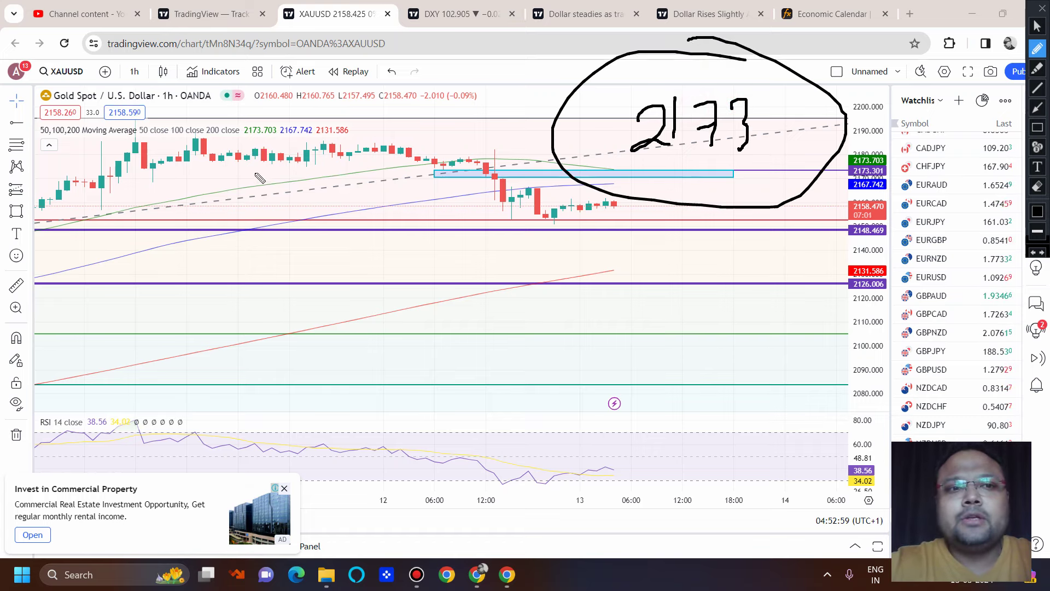
Step: Handwrite S = R below the latest gold candles, and close the annotation tools
{"action": "mouse_move", "coordinate": [636, 248]}
{"action": "left_mouse_down"}
{"action": "mouse_move", "coordinate": [654, 296]}
{"action": "mouse_move", "coordinate": [608, 307]}
{"action": "left_mouse_up"}
{"action": "left_click_drag", "start_coordinate": [677, 269], "coordinate": [709, 267]}
{"action": "mouse_move", "coordinate": [672, 284]}
{"action": "left_mouse_down"}
{"action": "mouse_move", "coordinate": [716, 282]}
{"action": "mouse_move", "coordinate": [728, 293]}
{"action": "left_mouse_up"}
{"action": "left_click_drag", "start_coordinate": [730, 279], "coordinate": [851, 312]}
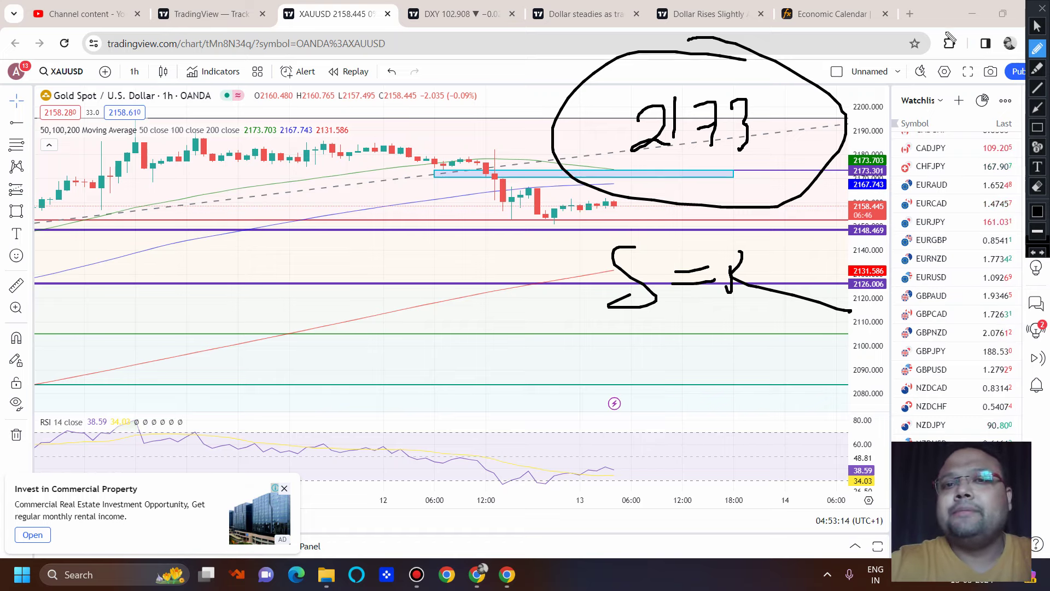
{"action": "left_click", "coordinate": [1037, 8]}
{"action": "key", "text": "ctrl+shift+d"}
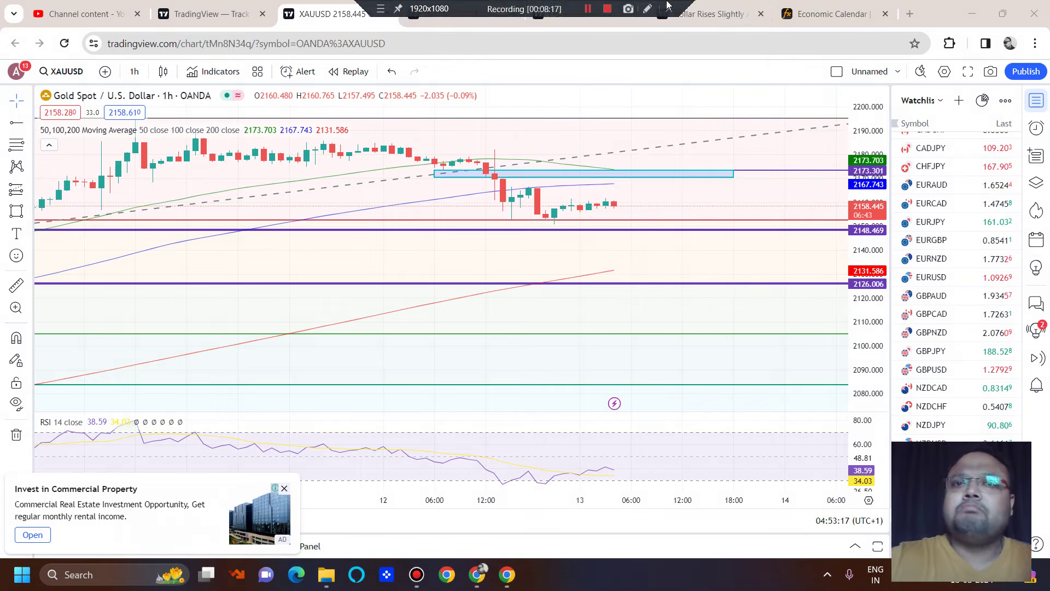
Step: Draw an up-then-down arrow at the light-blue zone with a line above it, ring the recent price action, and close the annotation tools
{"action": "mouse_move", "coordinate": [624, 202]}
{"action": "left_mouse_down"}
{"action": "mouse_move", "coordinate": [628, 173]}
{"action": "mouse_move", "coordinate": [651, 195]}
{"action": "left_mouse_up"}
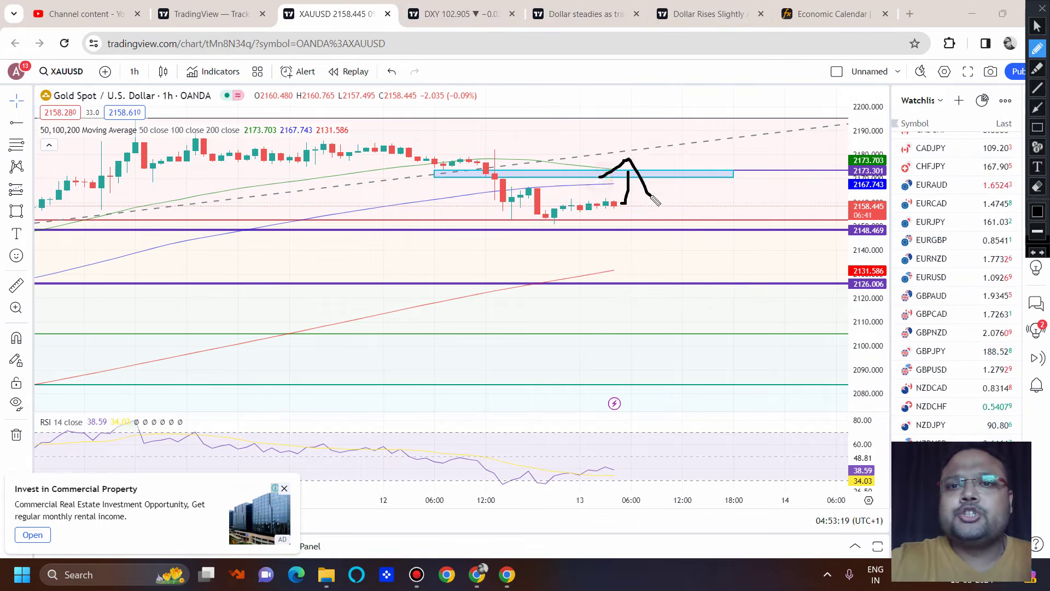
{"action": "left_click_drag", "start_coordinate": [442, 154], "coordinate": [646, 148]}
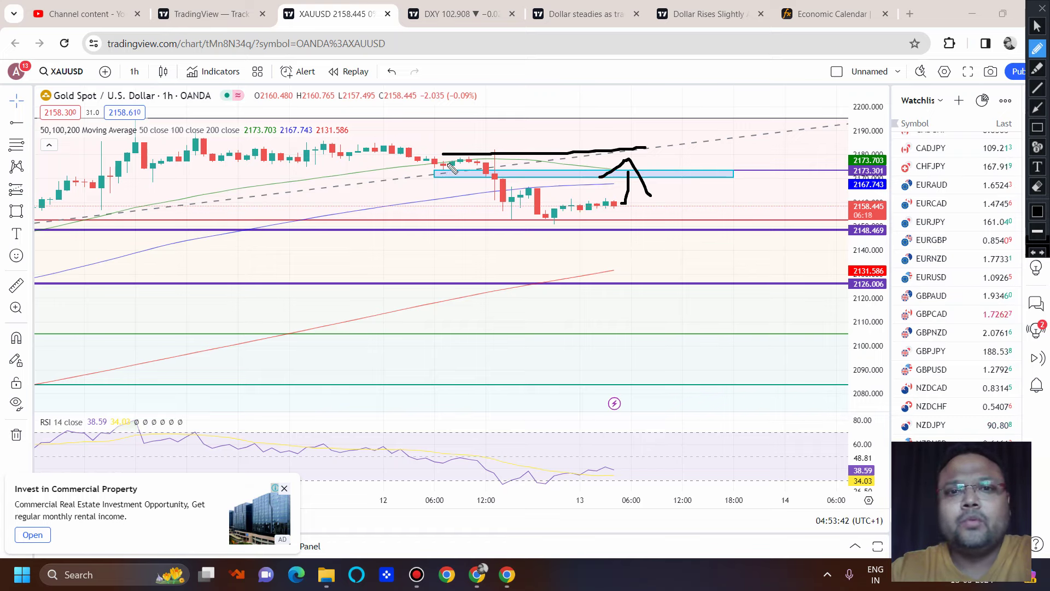
{"action": "mouse_move", "coordinate": [363, 152]}
{"action": "left_mouse_down"}
{"action": "mouse_move", "coordinate": [512, 153]}
{"action": "mouse_move", "coordinate": [672, 179]}
{"action": "mouse_move", "coordinate": [470, 271]}
{"action": "mouse_move", "coordinate": [309, 150]}
{"action": "mouse_move", "coordinate": [375, 134]}
{"action": "left_mouse_up"}
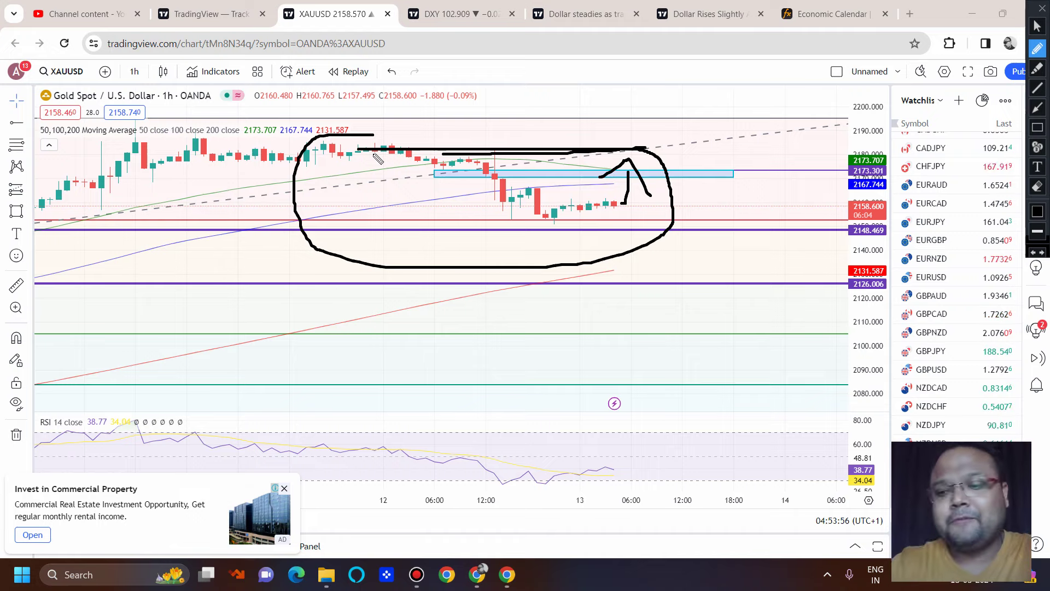
{"action": "key", "text": "Escape"}
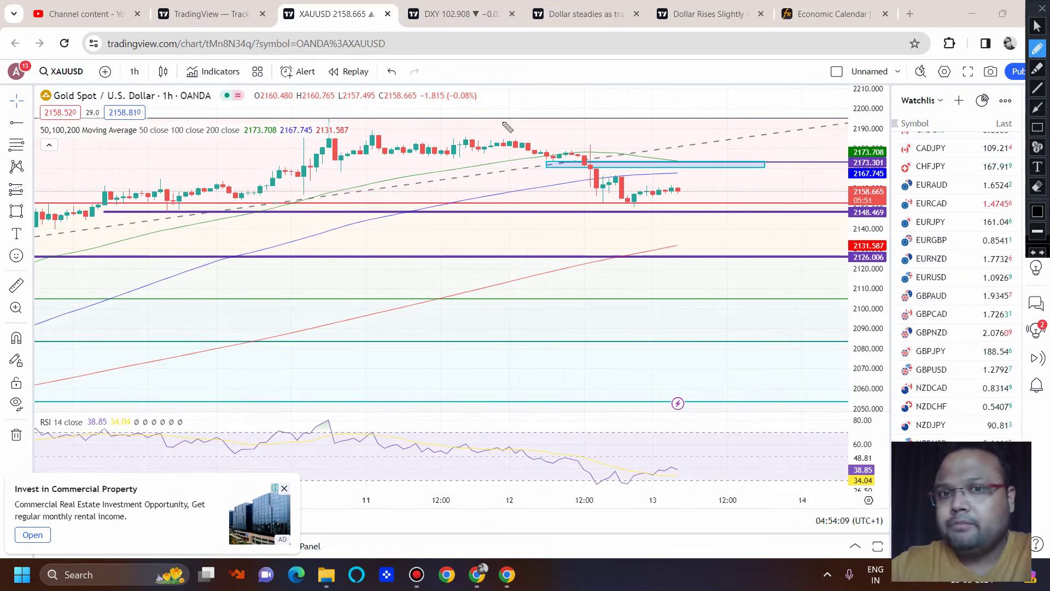
Step: Ring the recent gold candles, handwrite a four-digit price level below them with a very large ring around it, and close the annotation tools
{"action": "mouse_move", "coordinate": [504, 123]}
{"action": "left_mouse_down"}
{"action": "mouse_move", "coordinate": [689, 241]}
{"action": "mouse_move", "coordinate": [522, 116]}
{"action": "left_mouse_up"}
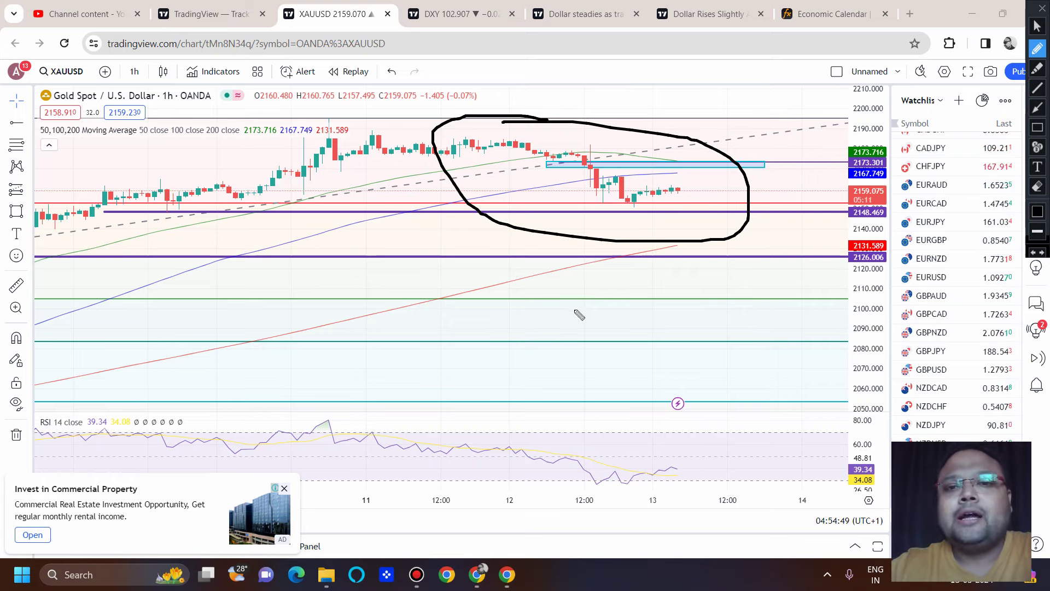
{"action": "left_click_drag", "start_coordinate": [576, 306], "coordinate": [617, 360]}
{"action": "left_click_drag", "start_coordinate": [647, 324], "coordinate": [648, 361]}
{"action": "mouse_move", "coordinate": [672, 310]}
{"action": "left_mouse_down"}
{"action": "mouse_move", "coordinate": [709, 345]}
{"action": "mouse_move", "coordinate": [702, 322]}
{"action": "left_mouse_up"}
{"action": "left_click_drag", "start_coordinate": [723, 307], "coordinate": [753, 342]}
{"action": "mouse_move", "coordinate": [647, 212]}
{"action": "left_mouse_down"}
{"action": "mouse_move", "coordinate": [77, 142]}
{"action": "mouse_move", "coordinate": [2, 163]}
{"action": "left_mouse_up"}
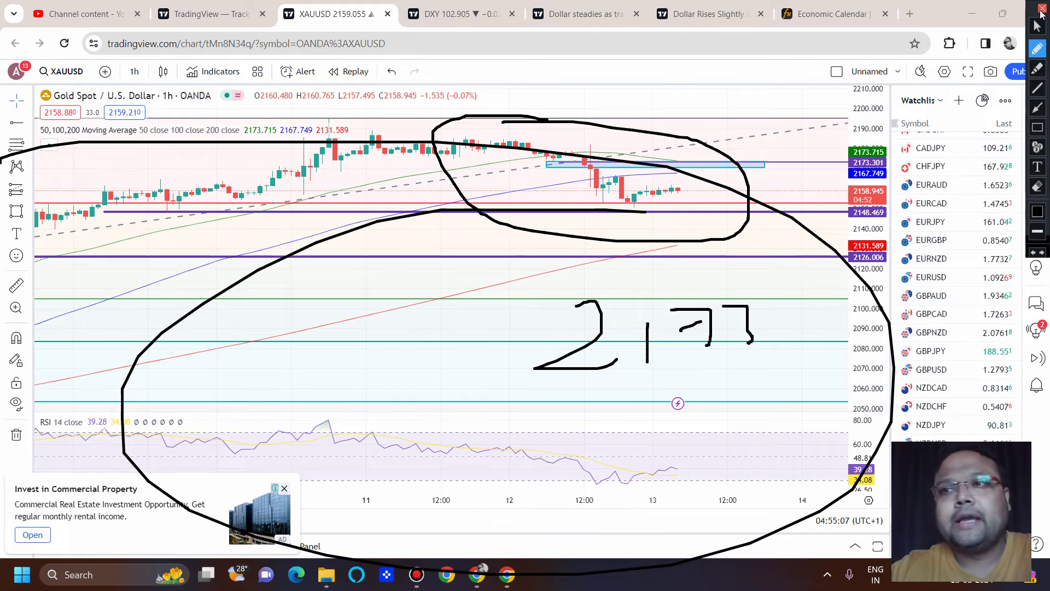
{"action": "key", "text": "Escape"}
Step: Switch the gold chart to the 15-minute timeframe and enlarge the latest candles
{"action": "left_click", "coordinate": [134, 71]}
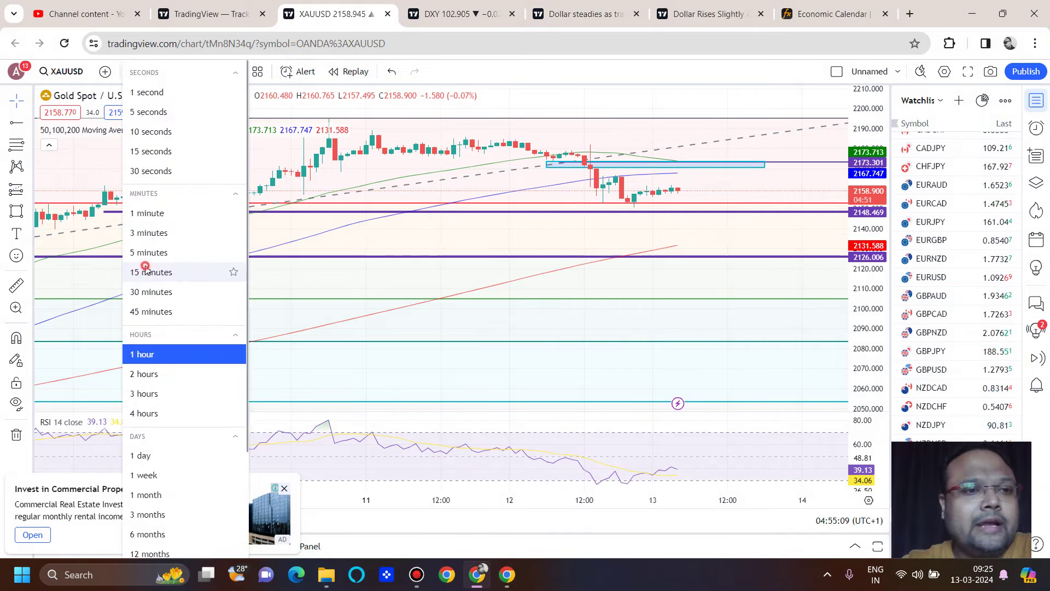
{"action": "left_click", "coordinate": [164, 272]}
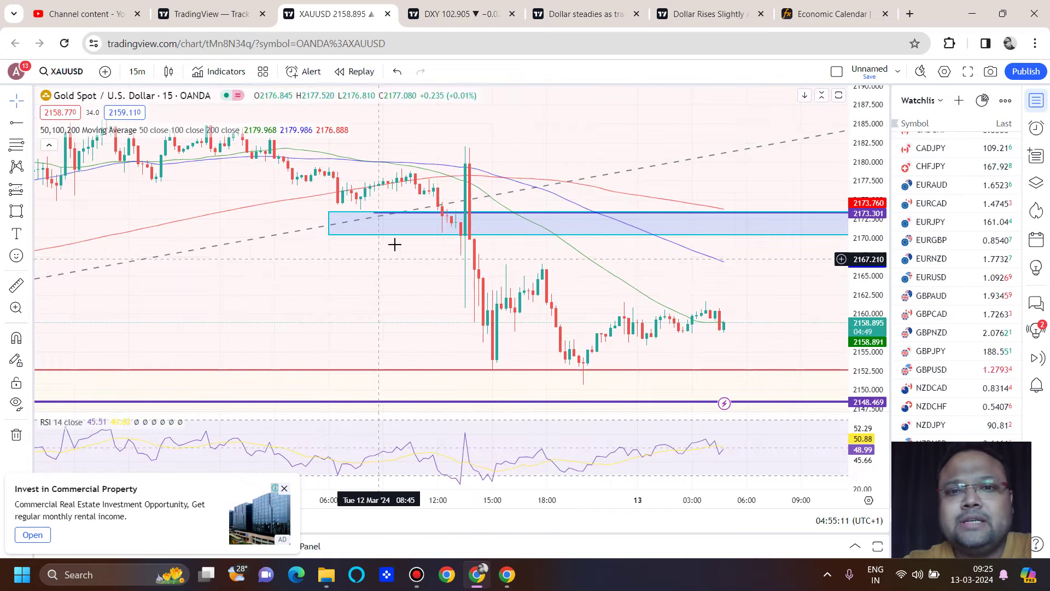
{"action": "scroll", "coordinate": [242, 207], "scroll_direction": "down", "scroll_amount": 3}
{"action": "scroll", "coordinate": [548, 308], "scroll_direction": "up", "scroll_amount": 4}
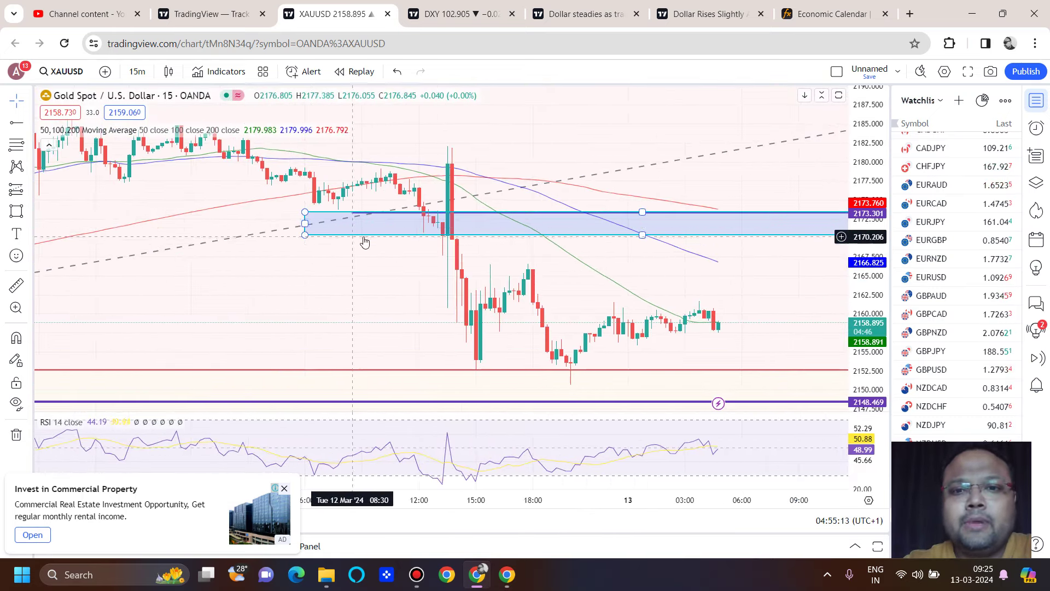
{"action": "scroll", "coordinate": [548, 308], "scroll_direction": "up", "scroll_amount": 2}
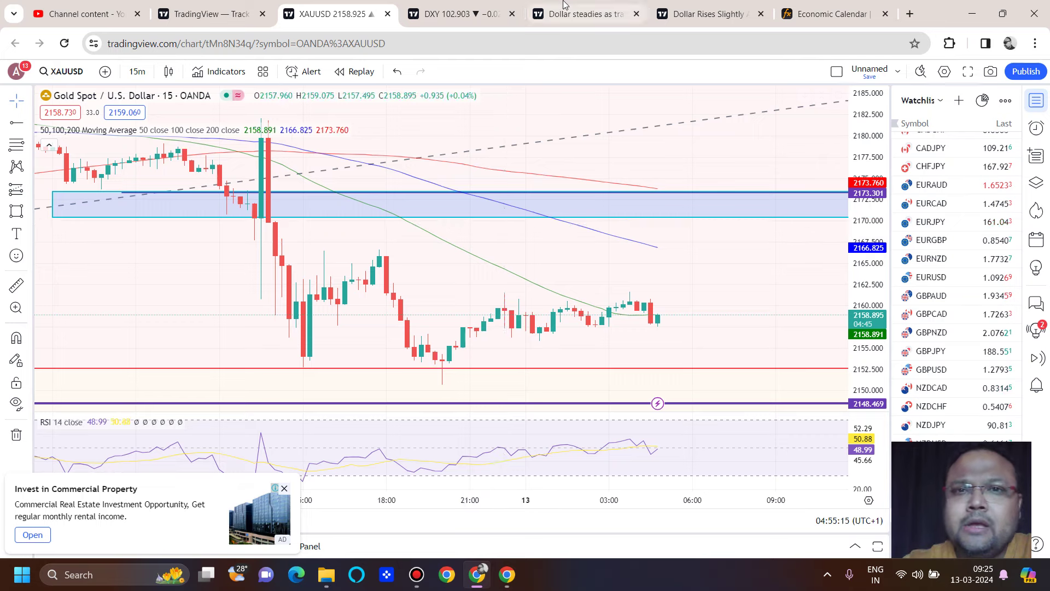
Step: Draw a freehand line from the swing high near 18:00 past the latest candles, and add handwritten marks around its end
{"action": "left_click", "coordinate": [648, 8]}
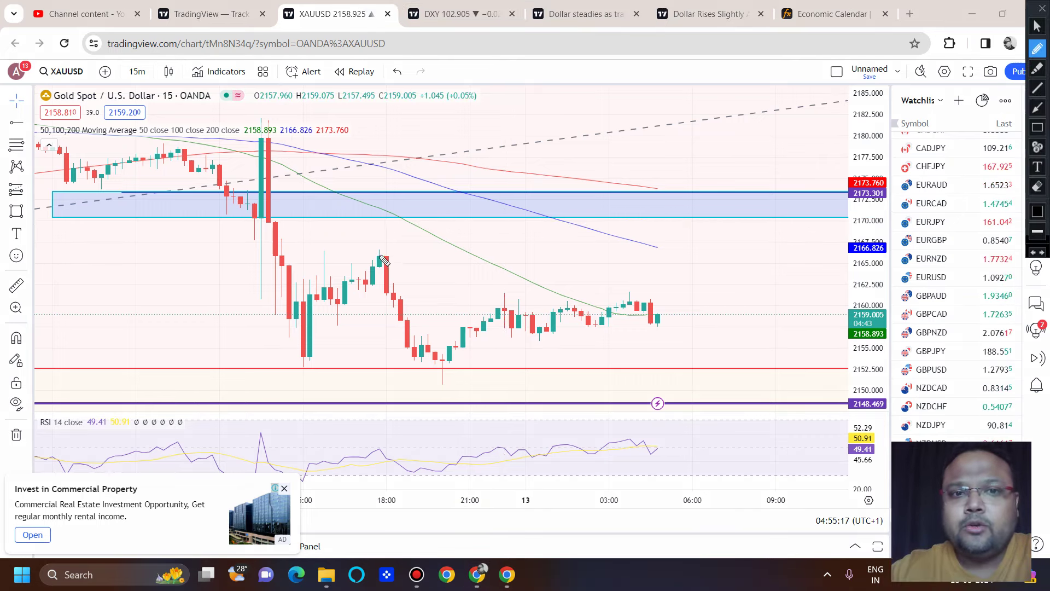
{"action": "left_click_drag", "start_coordinate": [369, 252], "coordinate": [776, 277]}
{"action": "left_click_drag", "start_coordinate": [740, 241], "coordinate": [789, 275]}
{"action": "mouse_move", "coordinate": [807, 249]}
{"action": "left_mouse_down"}
{"action": "mouse_move", "coordinate": [816, 275]}
{"action": "mouse_move", "coordinate": [833, 263]}
{"action": "left_mouse_up"}
{"action": "left_click_drag", "start_coordinate": [795, 195], "coordinate": [713, 197]}
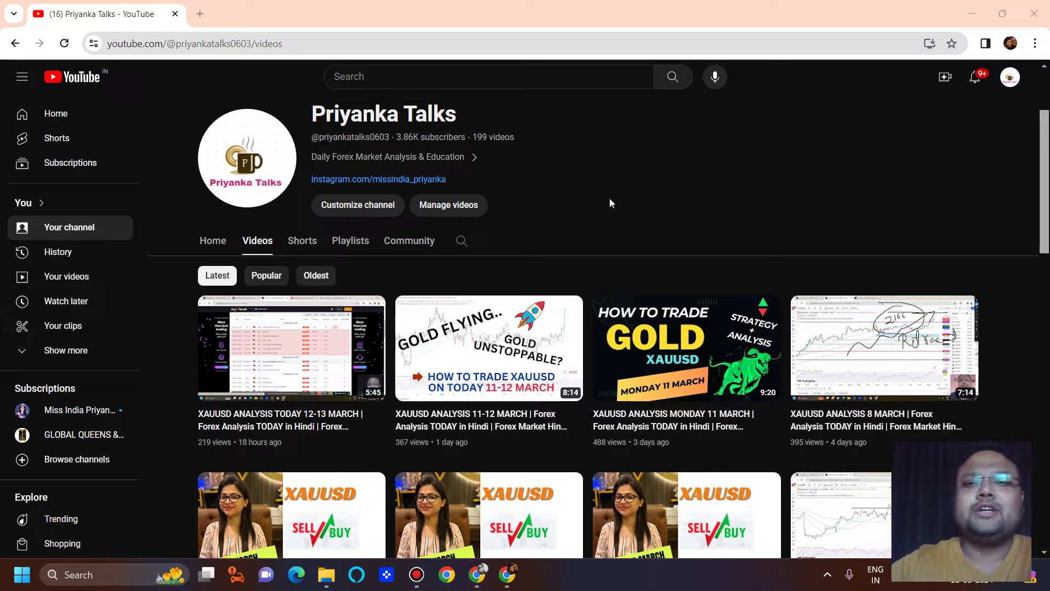
Step: Switch to YouTube and browse the channel's list of earlier XAUUSD analysis videos
{"action": "scroll", "coordinate": [610, 202], "scroll_direction": "down", "scroll_amount": 8}
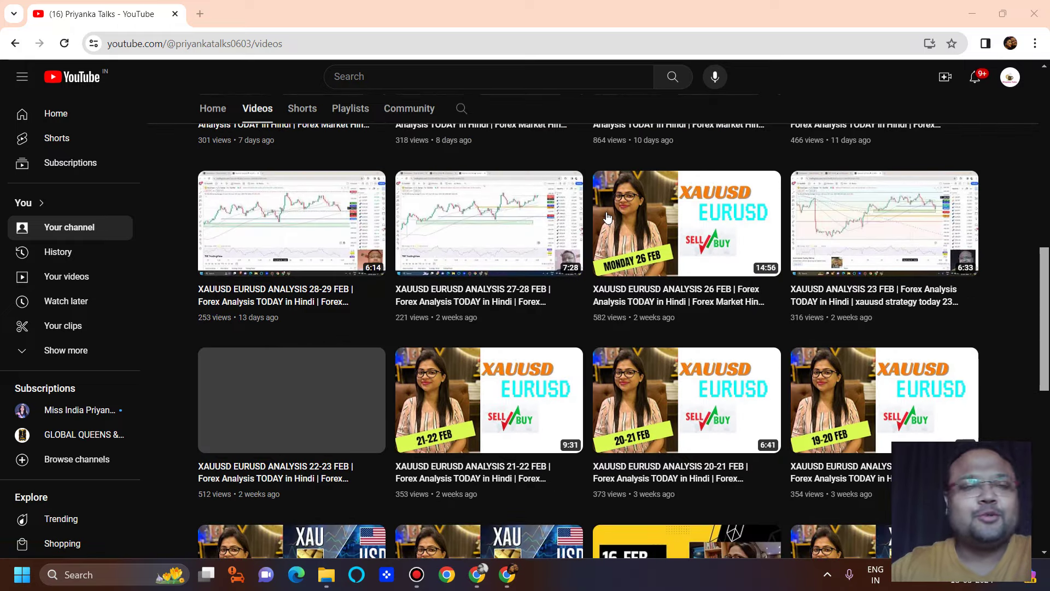